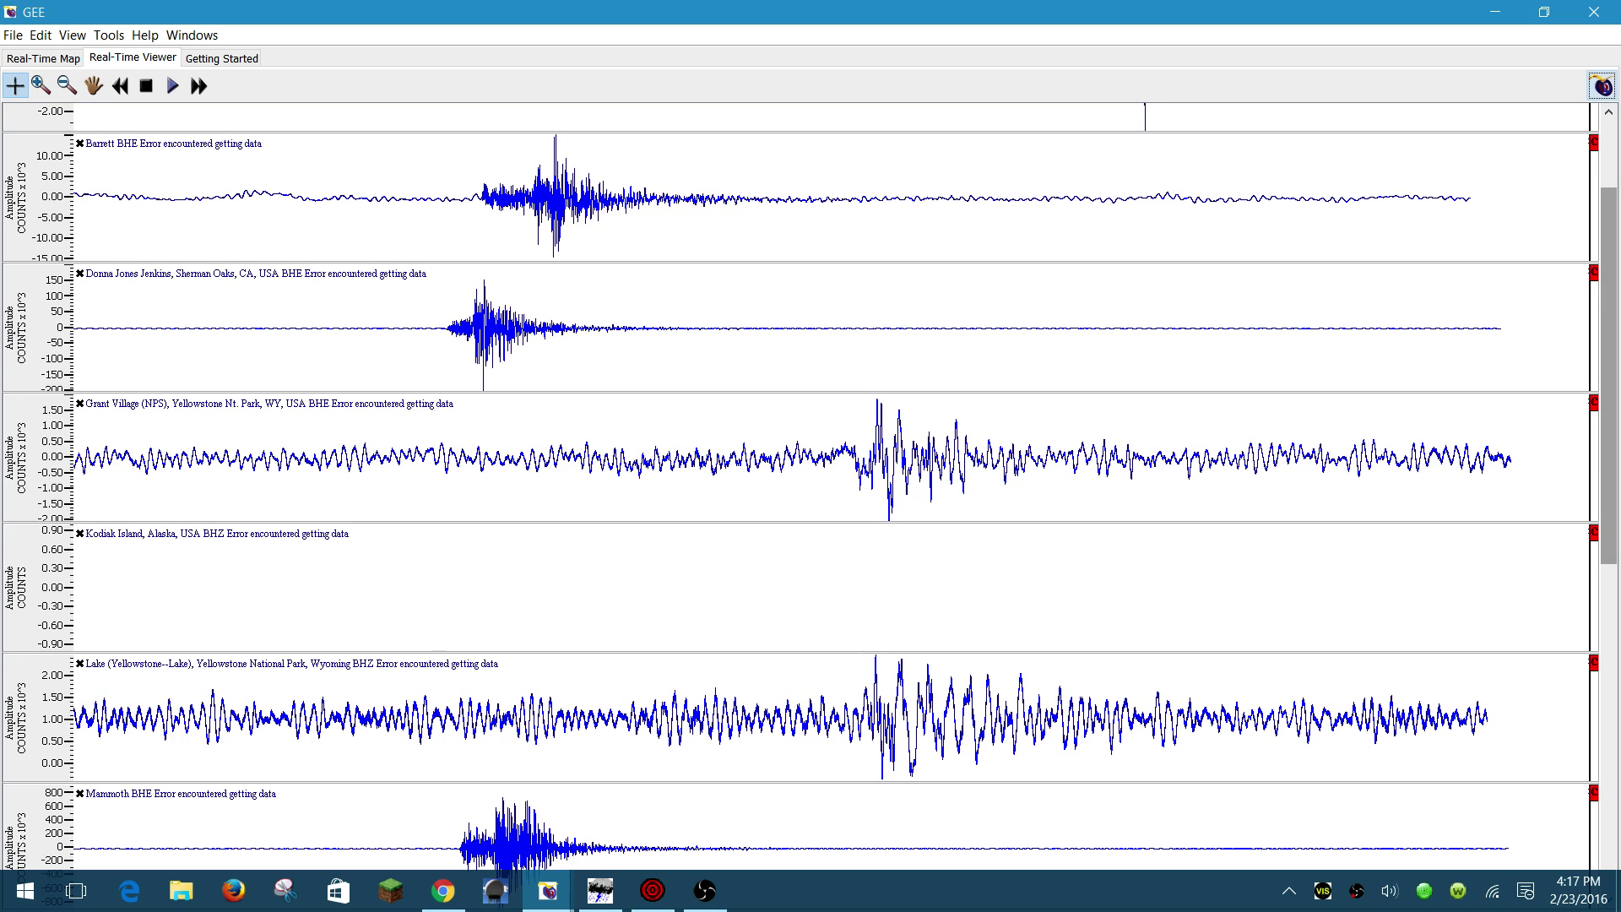
scroll(78, 603, "down", 3)
scroll(78, 603, "down", 3)
scroll(78, 603, "up", 6)
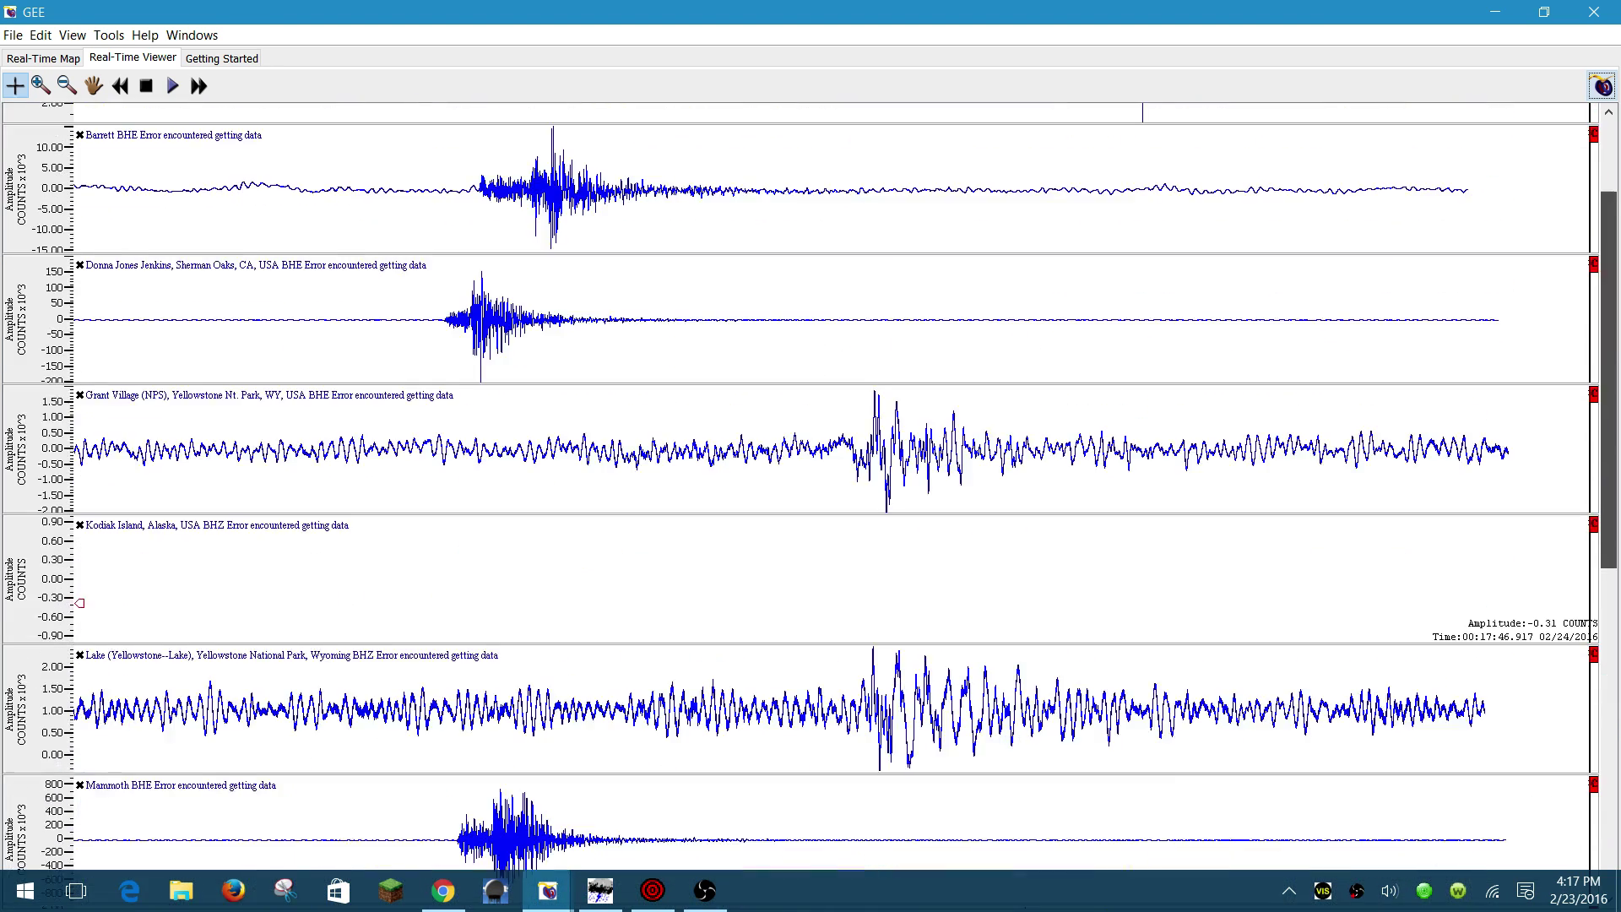
scroll(80, 603, "up", 2)
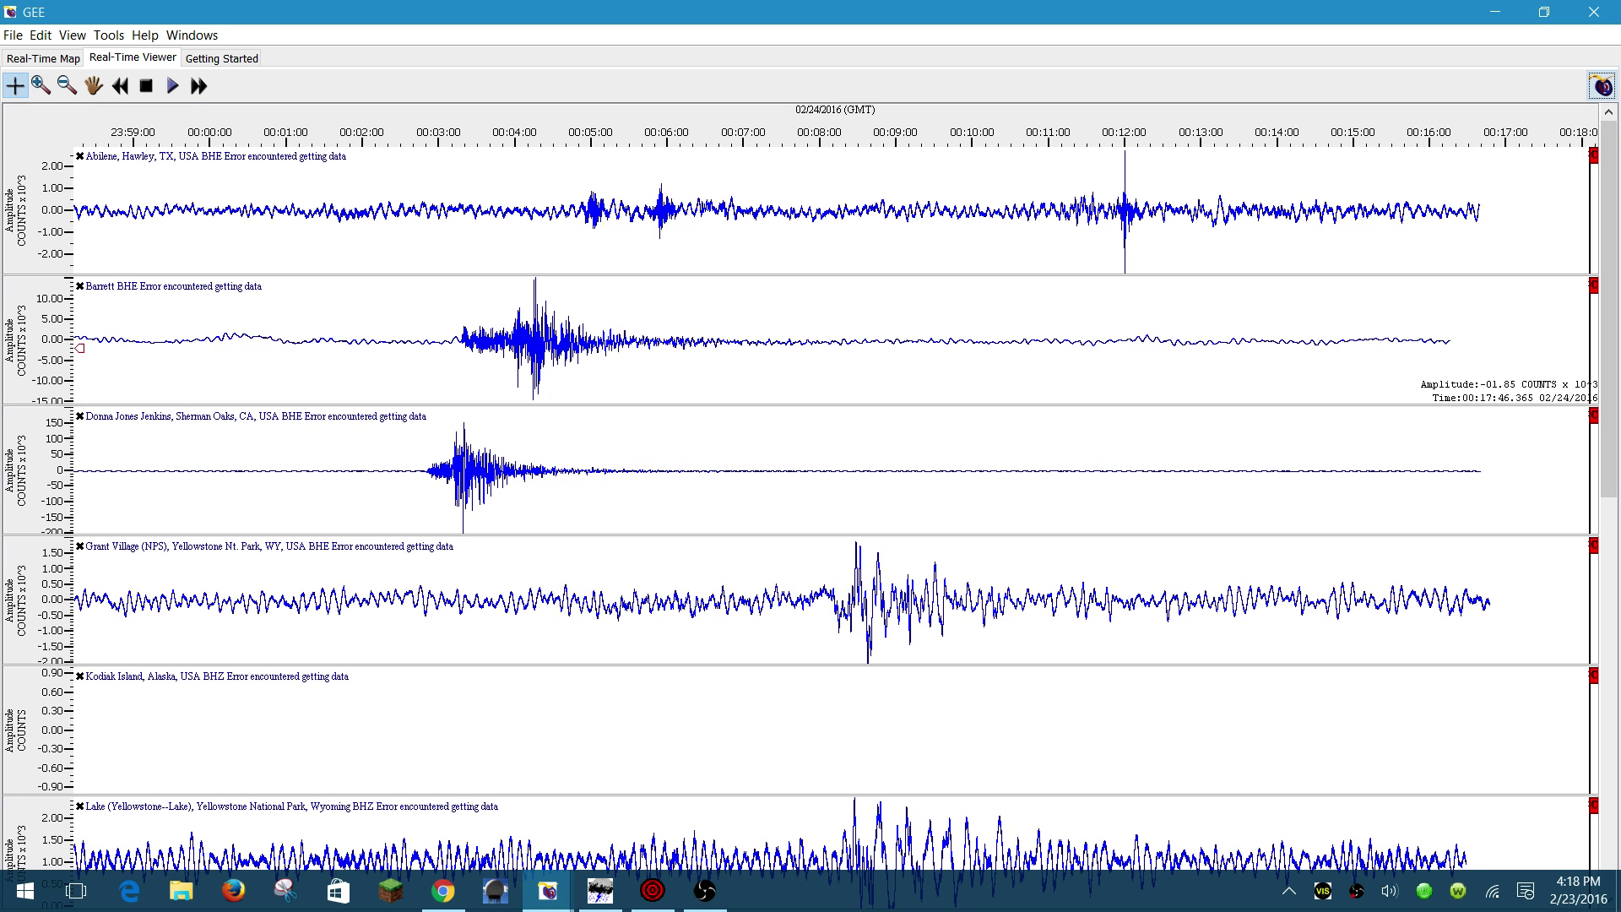
scroll(79, 348, "down", 3)
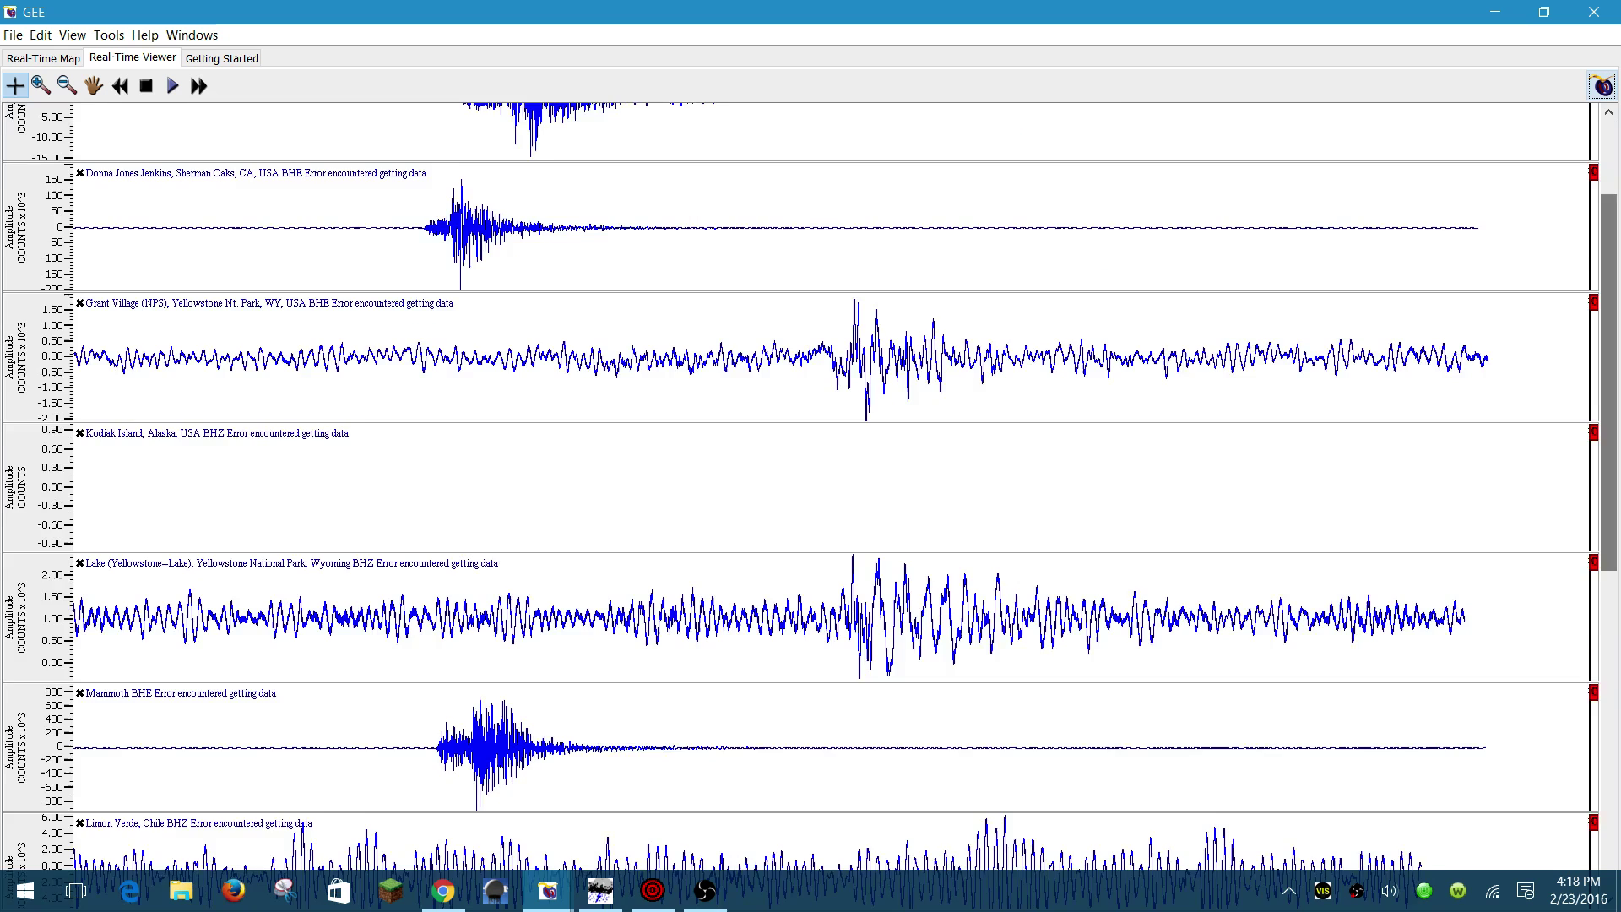
scroll(811, 506, "down", 2)
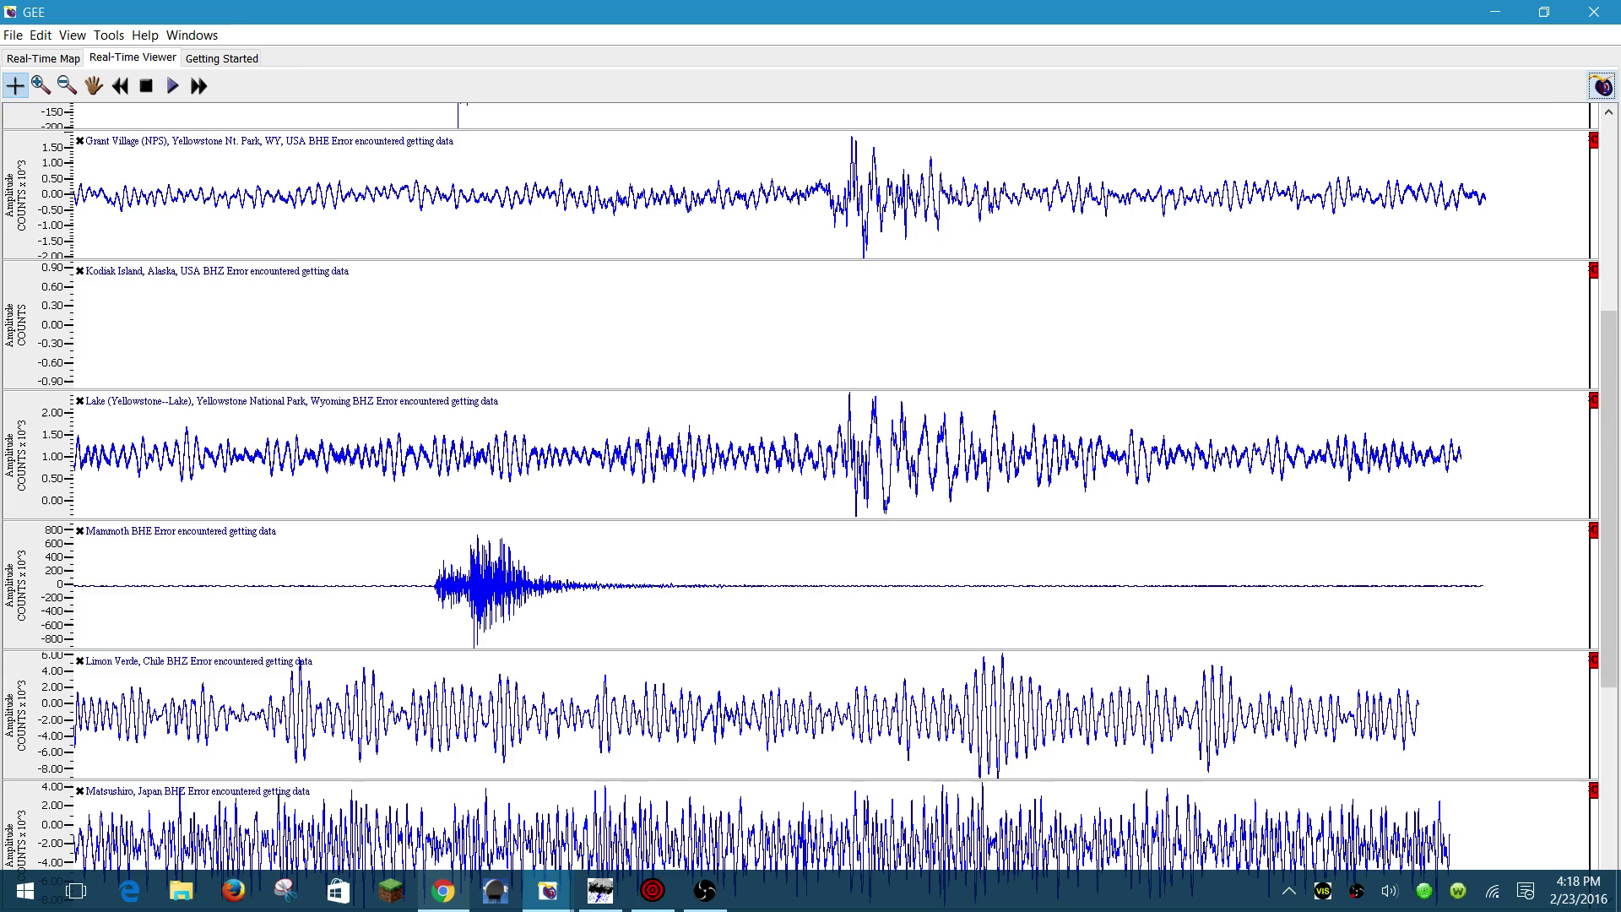
Step: Switch from GEE's station seismograms to the SCEDC recent California–Nevada earthquakes map in Chrome
left_click(444, 890)
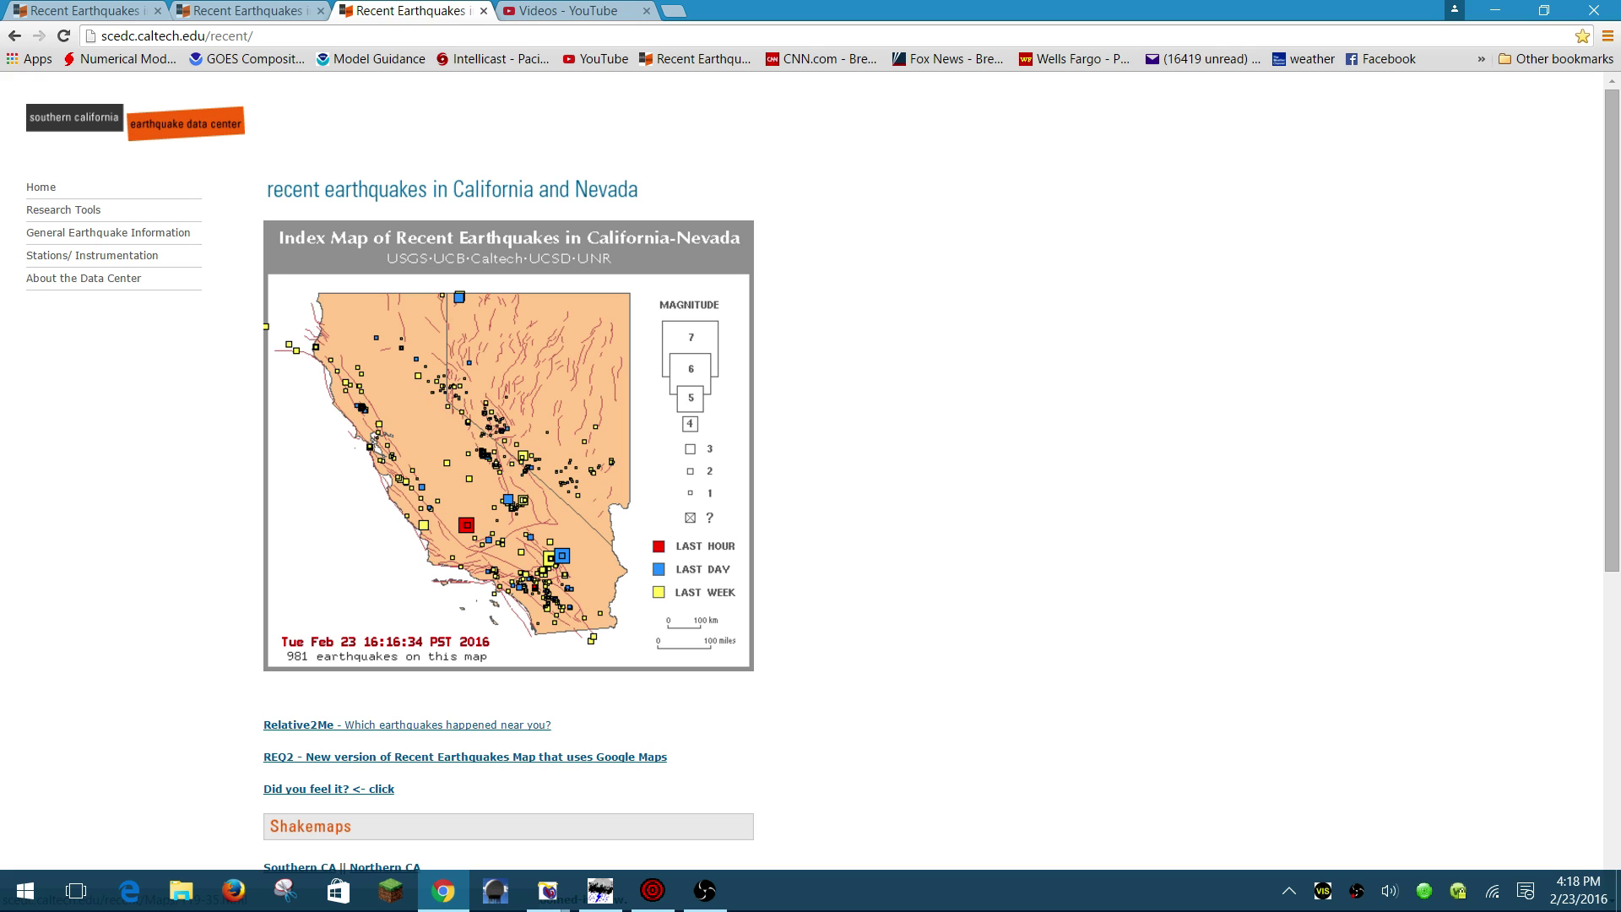
Step: Open the 119-35 regional map around the newest last-hour quake near Wasco, CA
left_click(476, 538)
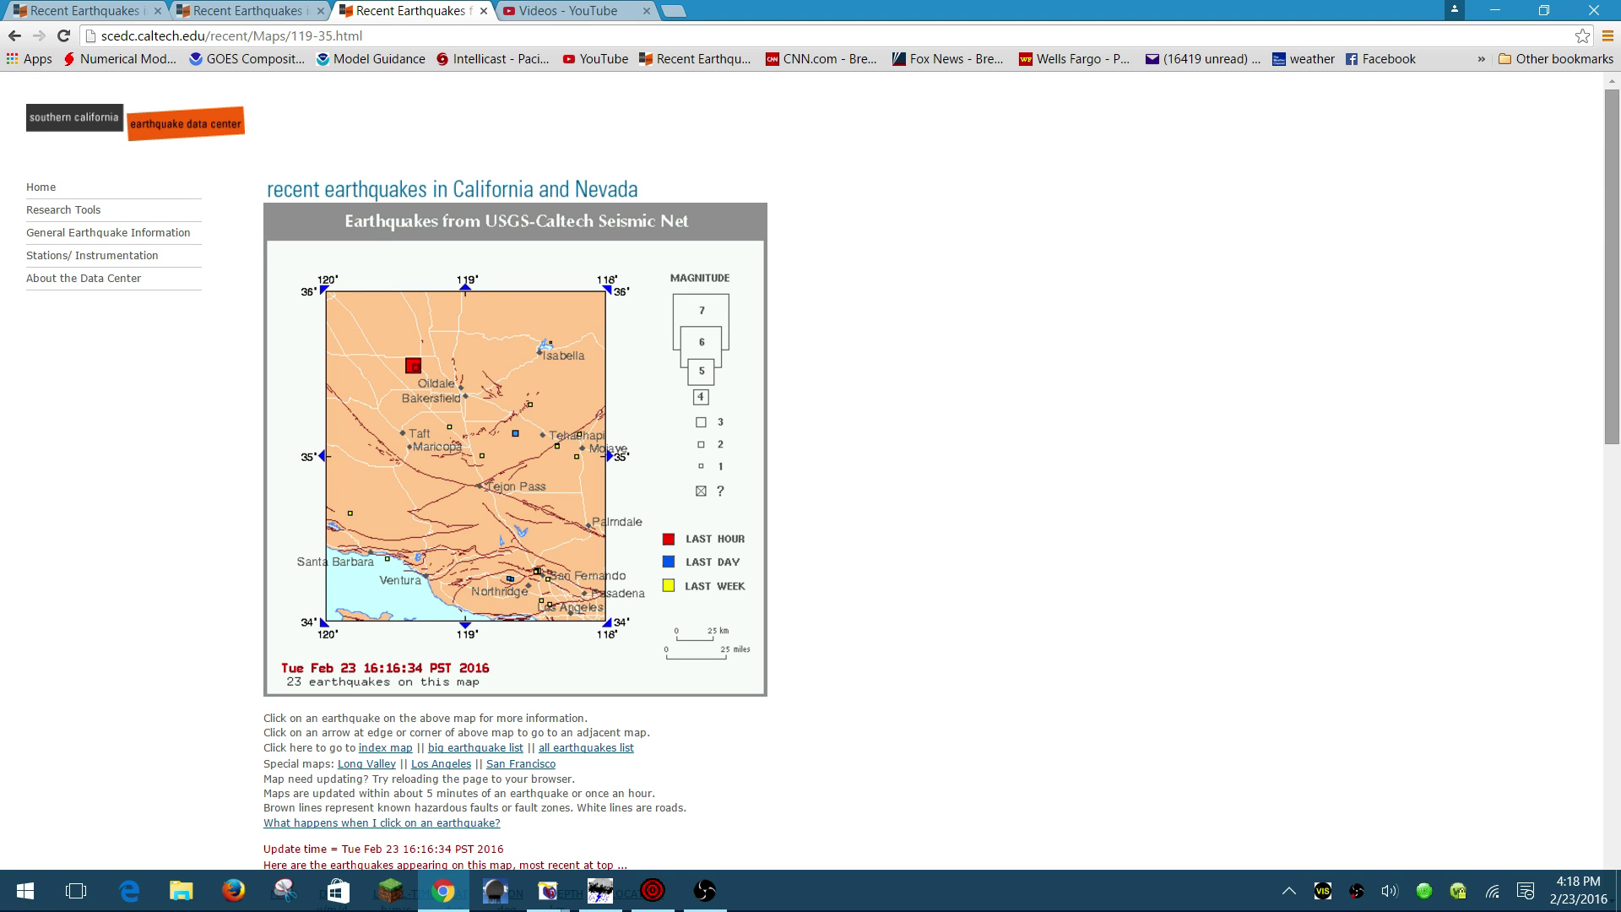
scroll(812, 482, "down", 1)
scroll(810, 482, "down", 1)
scroll(810, 482, "down", 1)
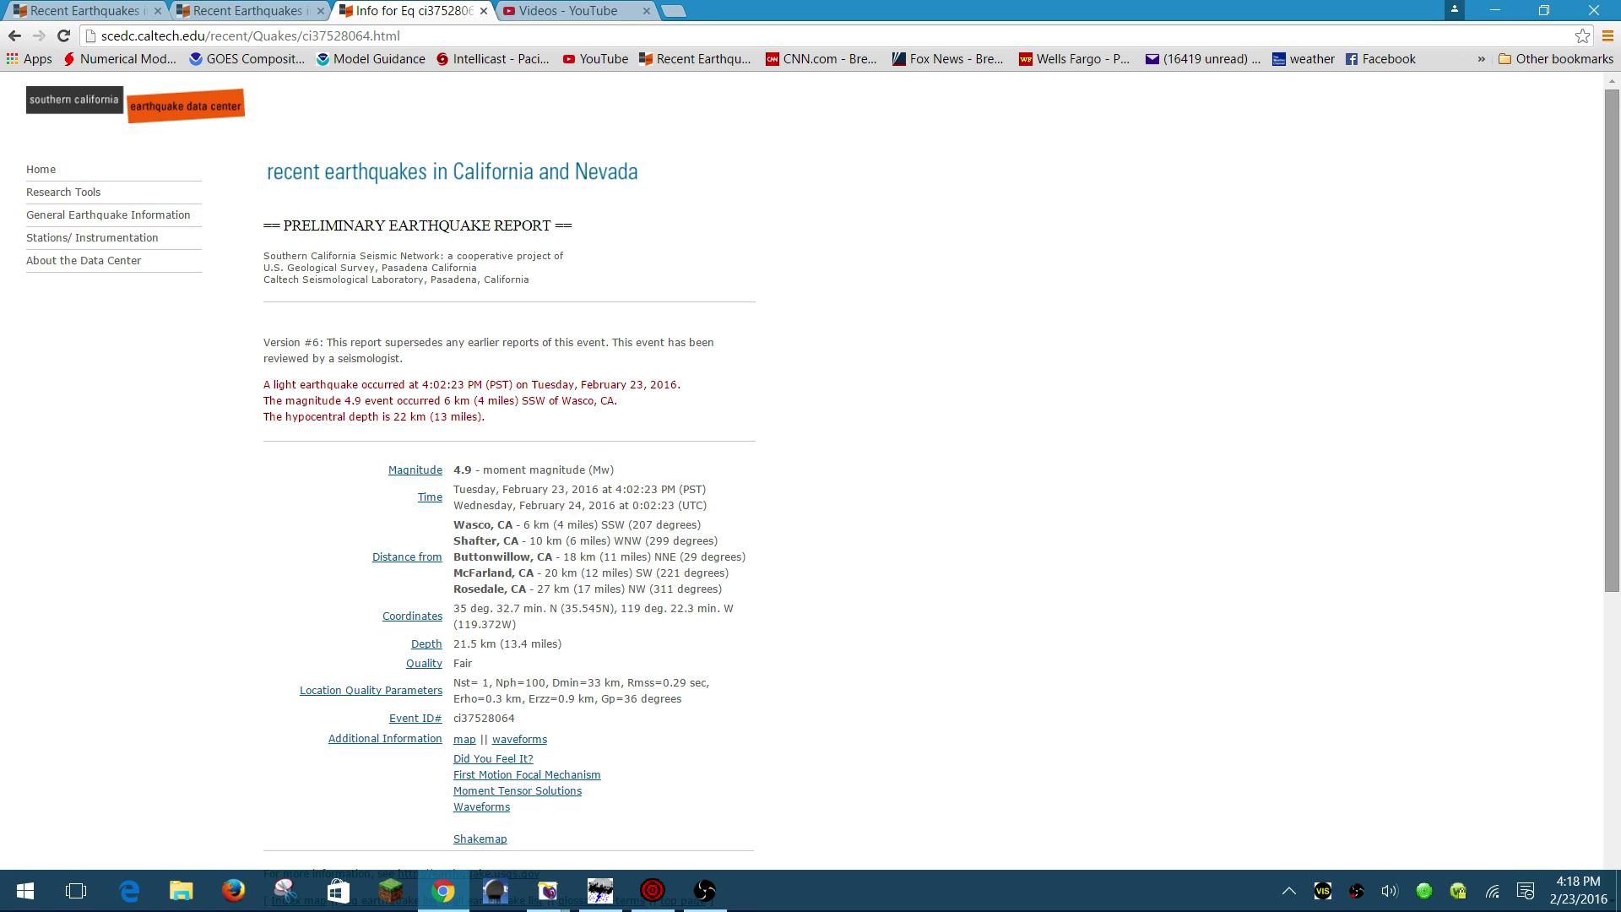
scroll(810, 493, "down", 3)
scroll(812, 494, "down", 2)
scroll(811, 495, "up", 5)
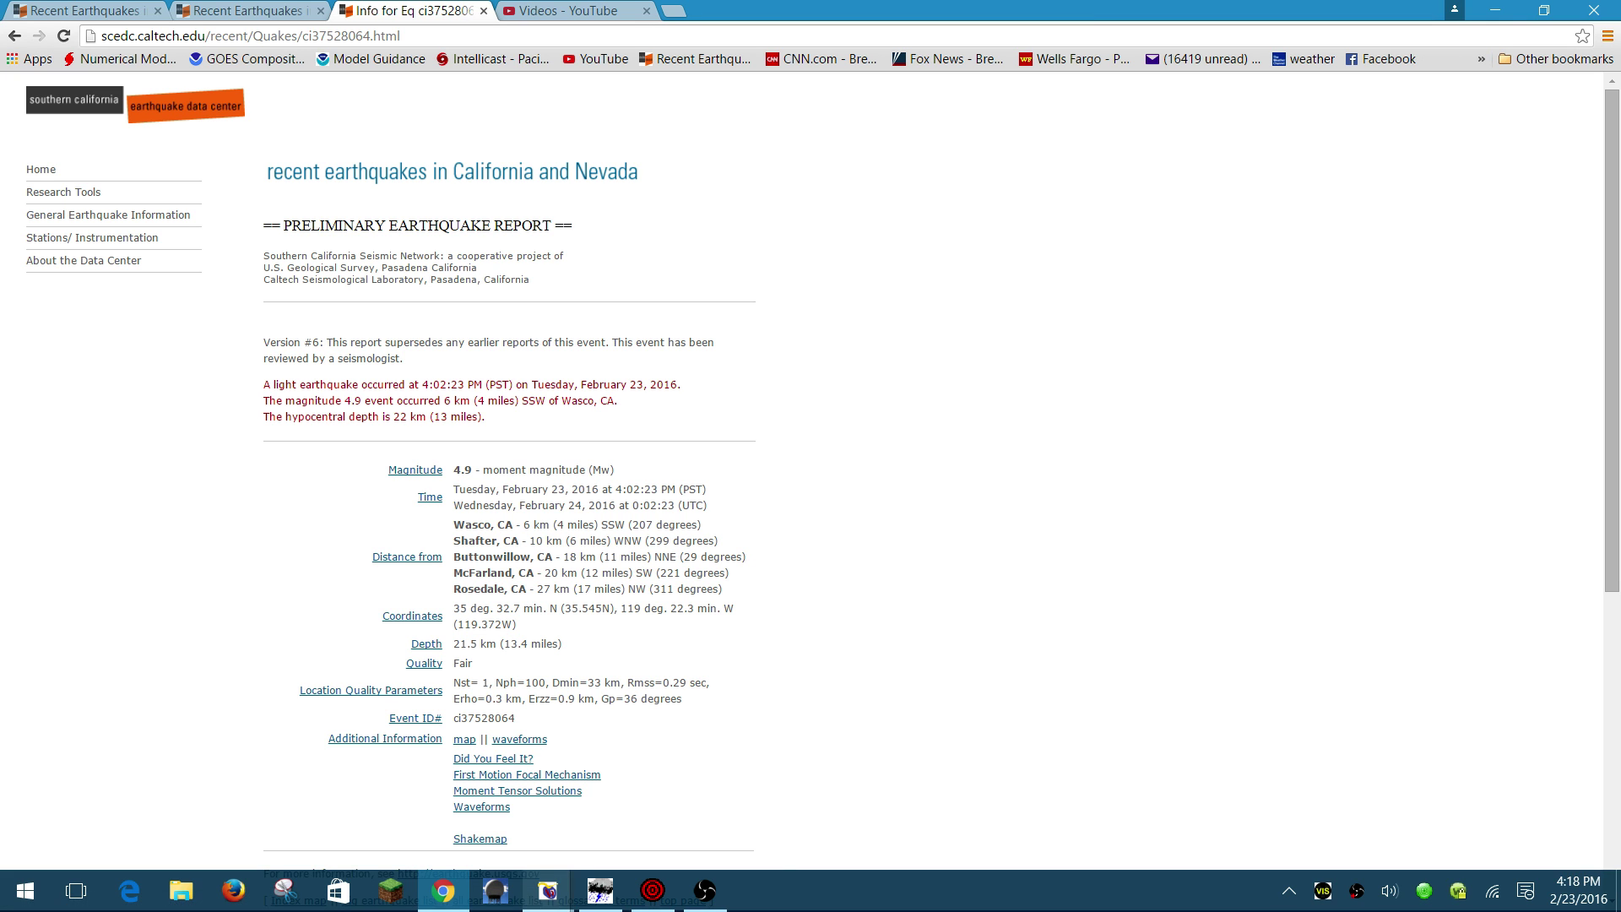
Step: After reading the Wasco report, bring up the GEE window previews from the taskbar
left_click(548, 891)
Step: Return to GEE's Real-Time Viewer to review the M4.9 quake's arrivals across station seismograms
left_click(431, 798)
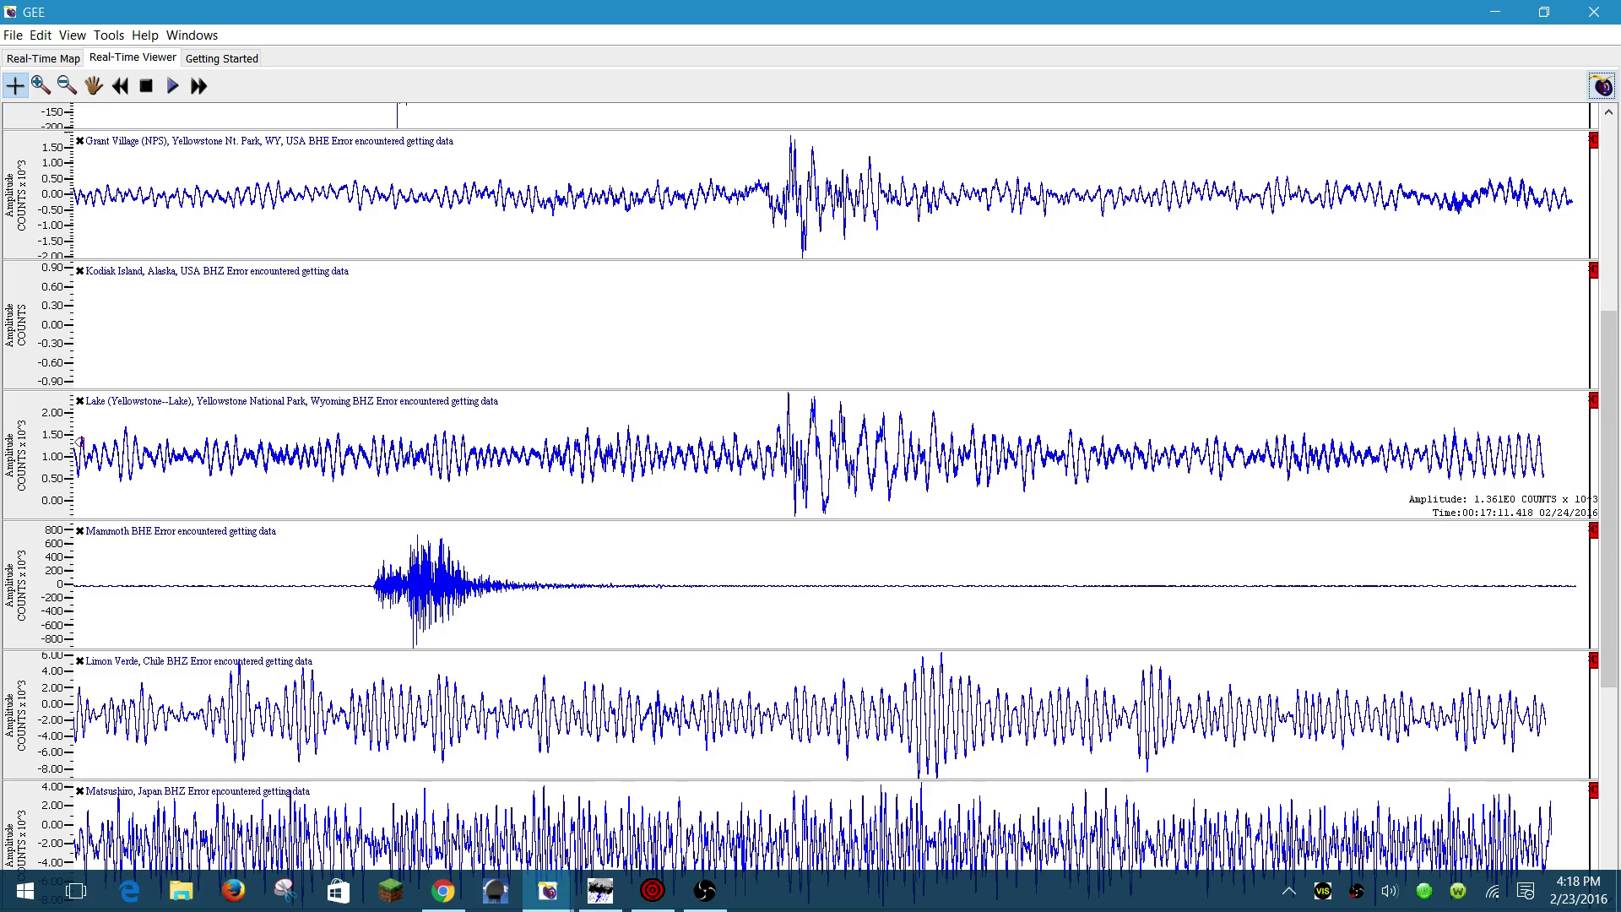
scroll(430, 798, "up", 4)
scroll(431, 798, "up", 1)
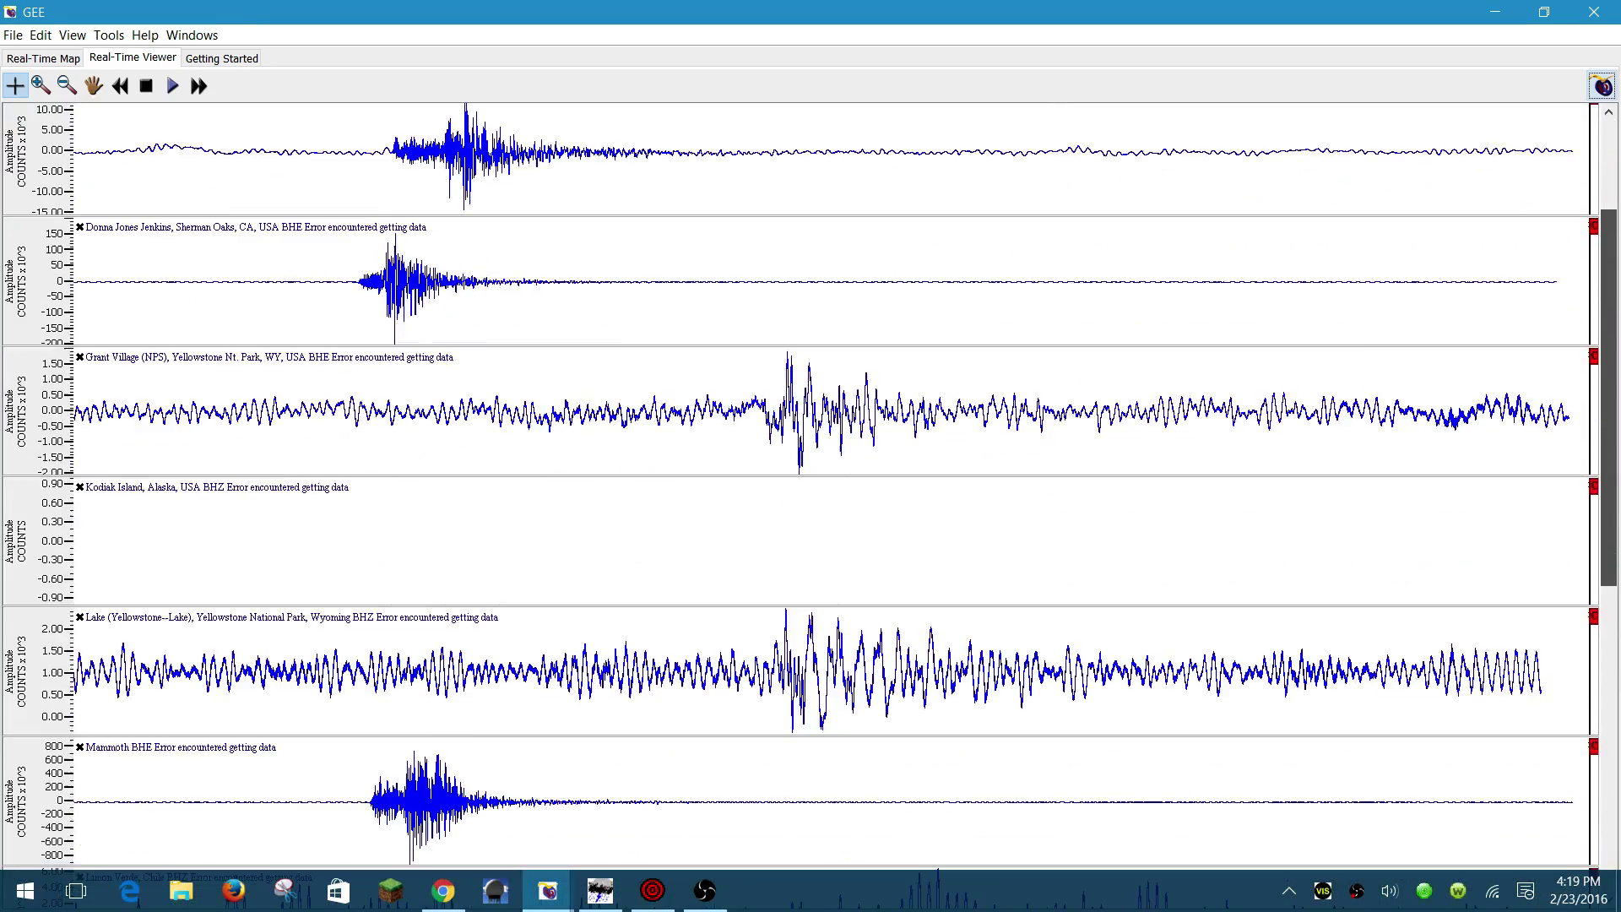
scroll(432, 798, "down", 10)
scroll(432, 798, "up", 5)
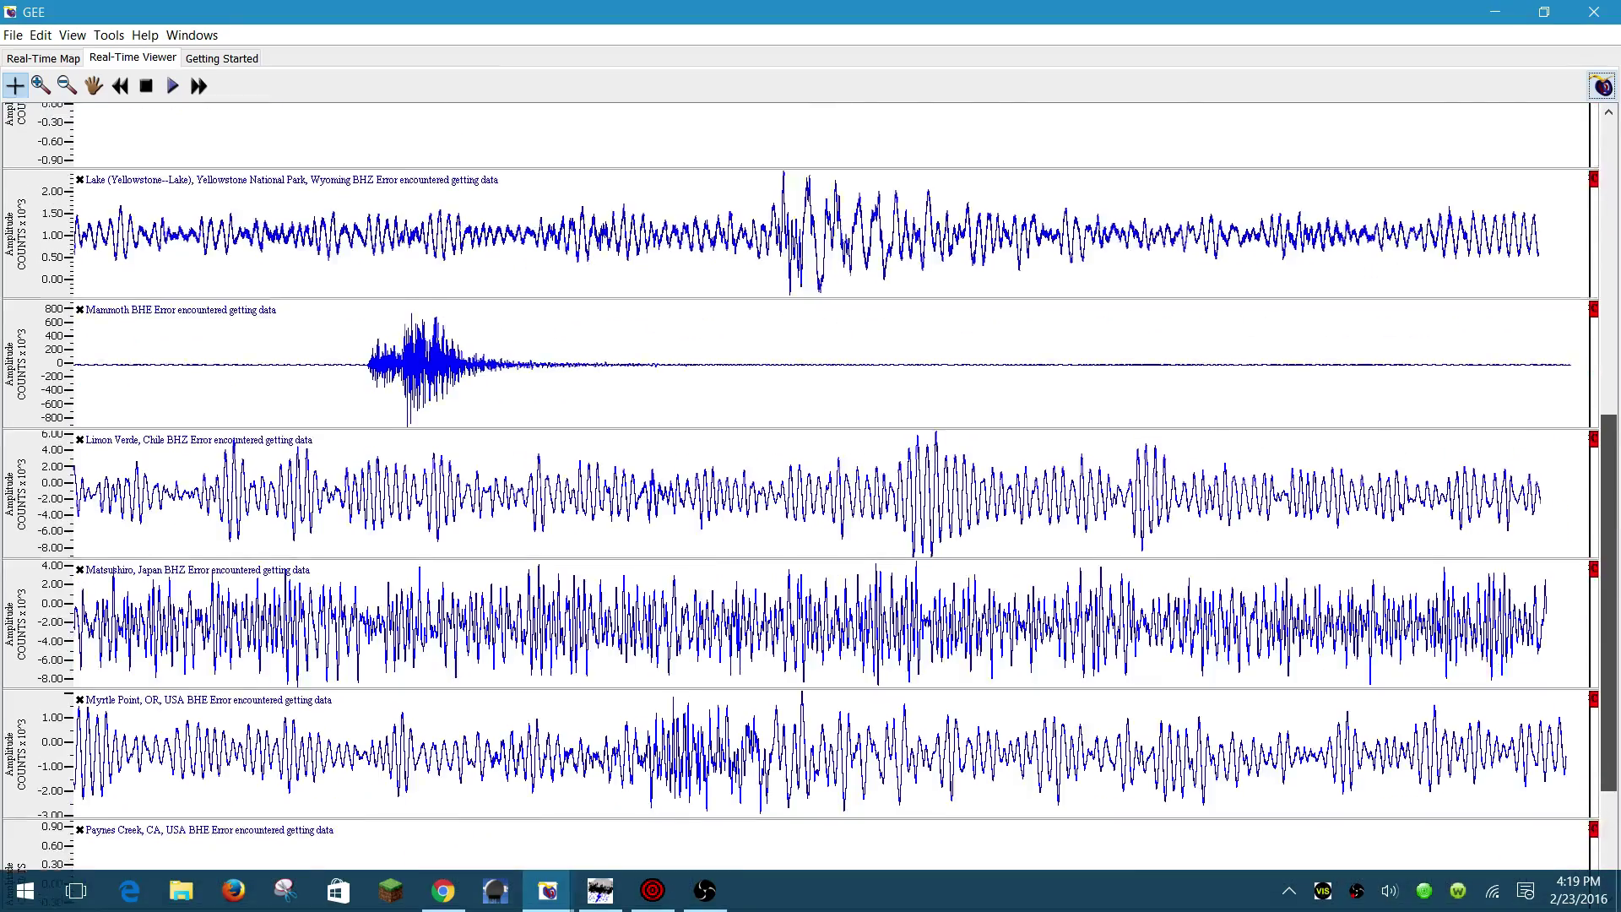
scroll(431, 798, "up", 2)
scroll(431, 798, "up", 4)
scroll(431, 798, "up", 2)
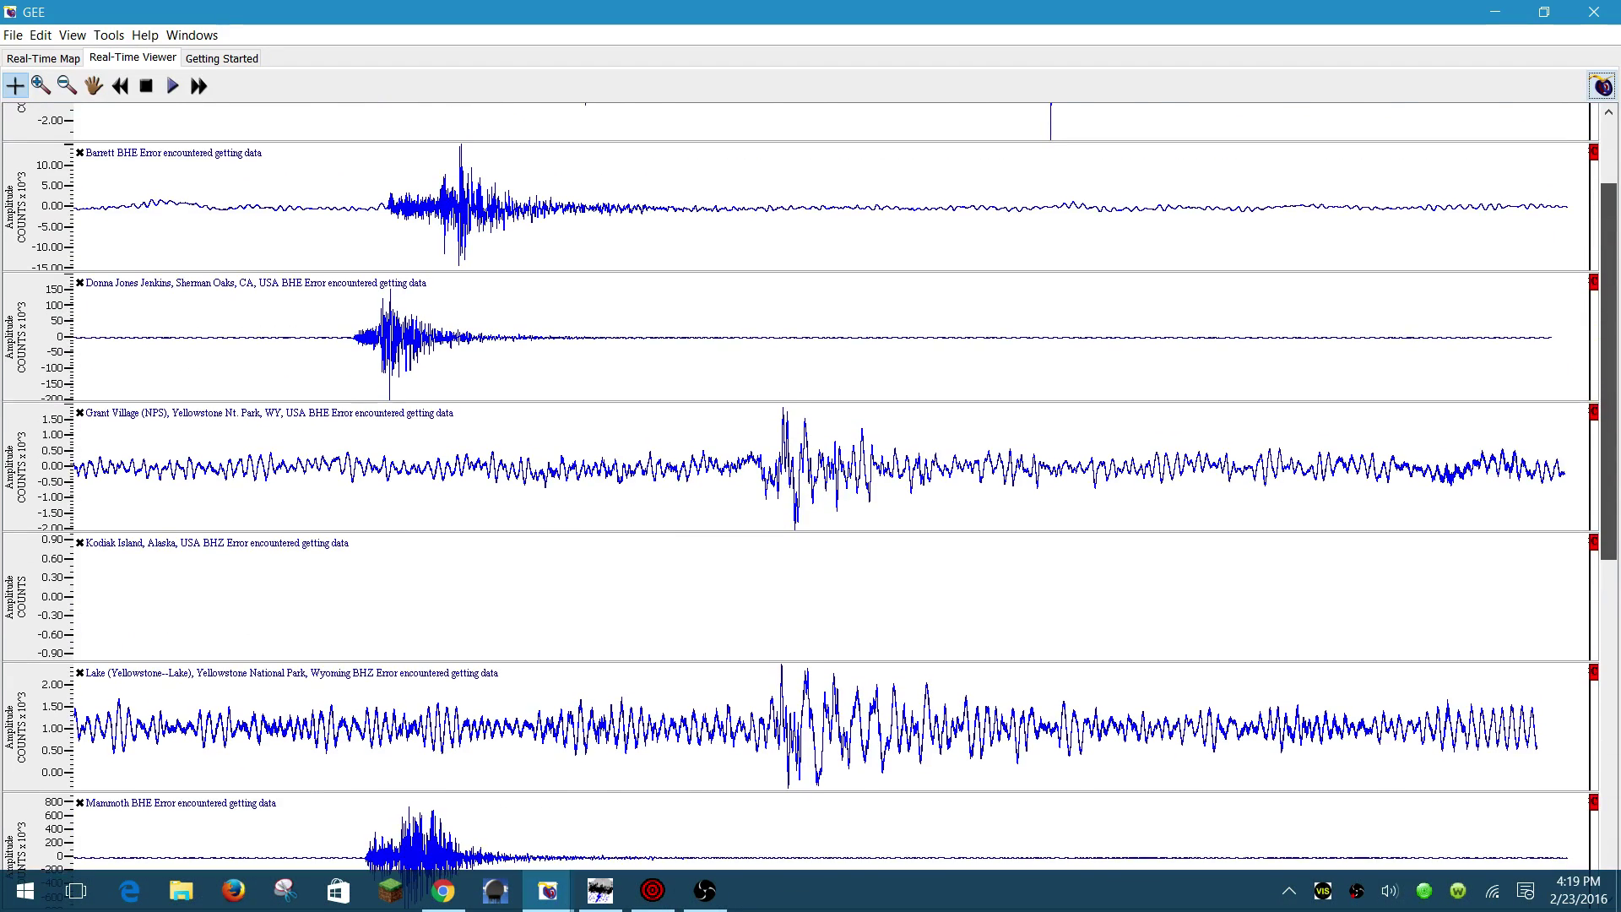
scroll(430, 798, "up", 1)
scroll(431, 799, "down", 1)
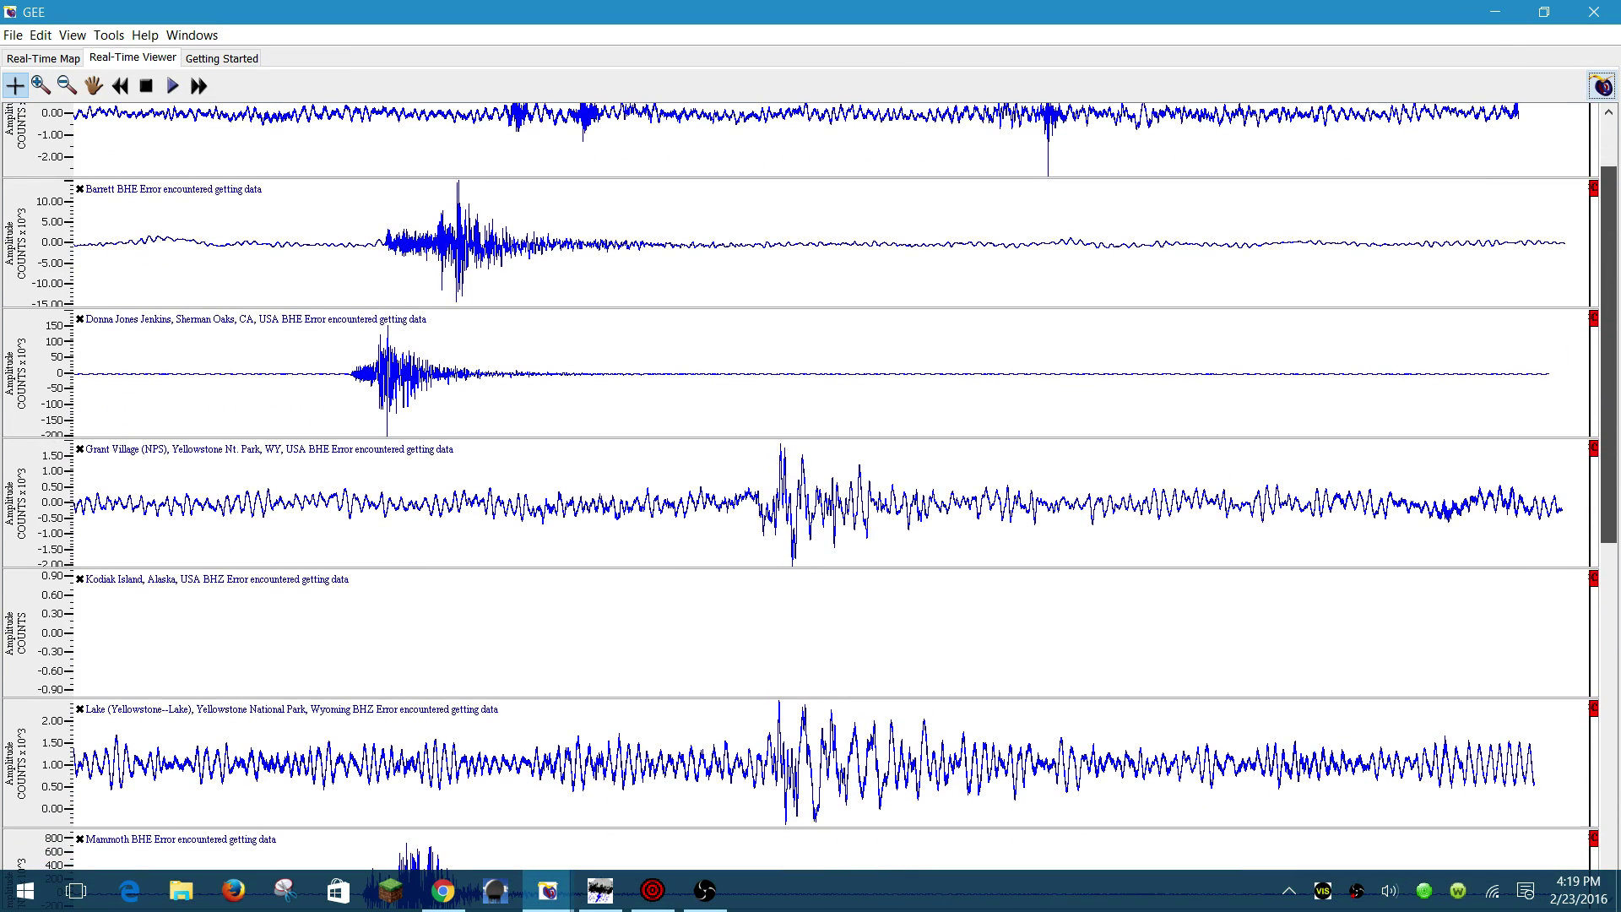
scroll(811, 506, "down", 2)
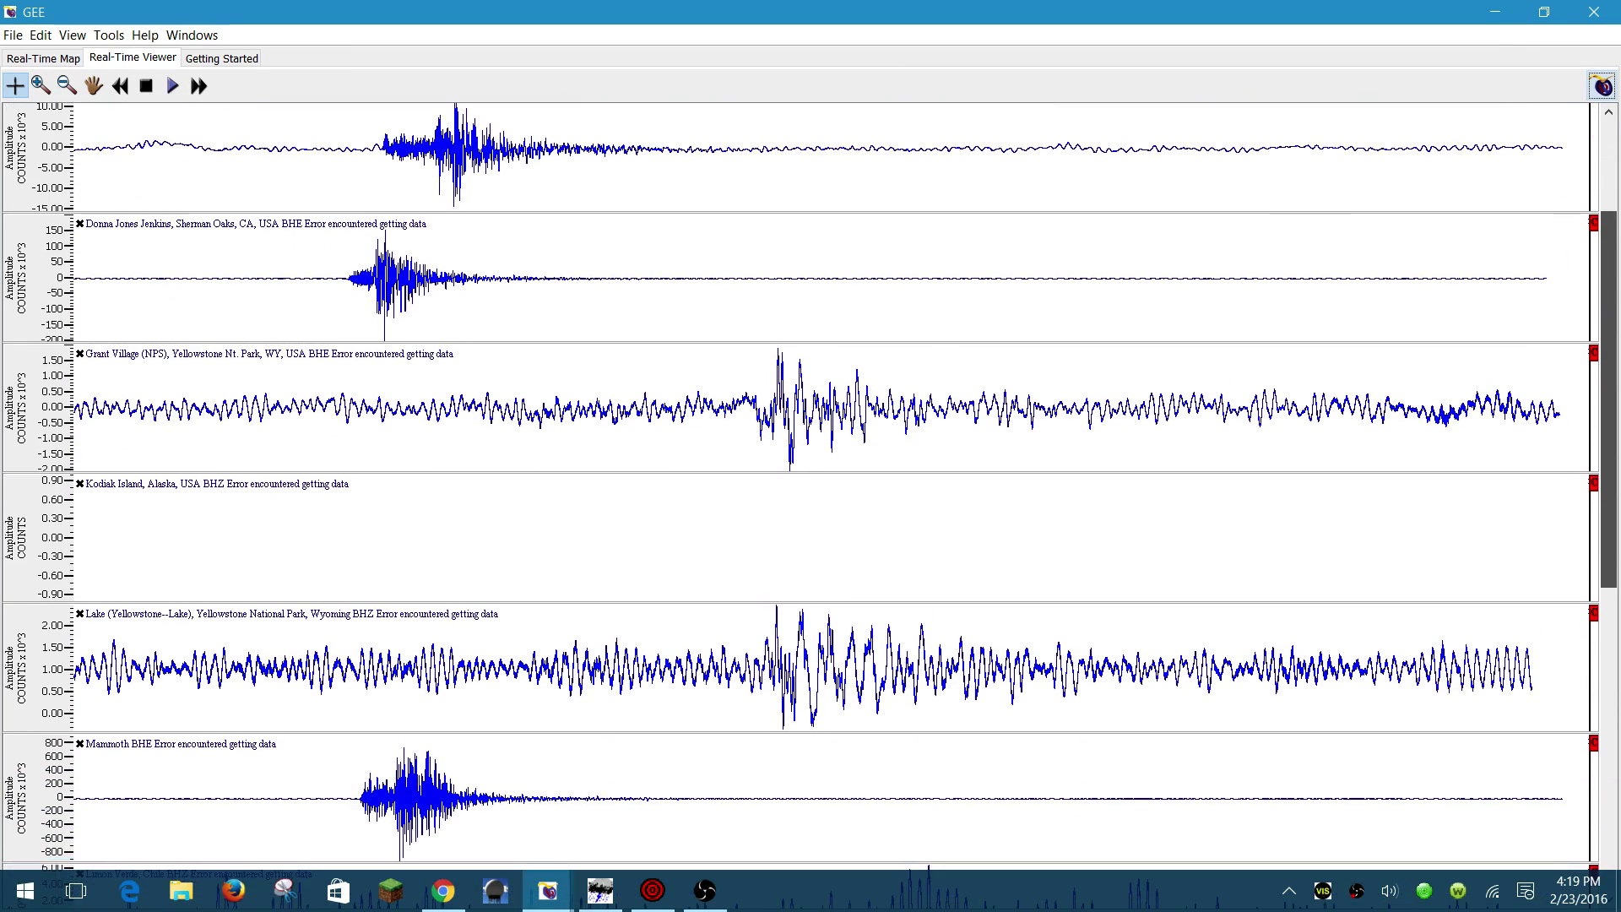
scroll(810, 507, "down", 1)
scroll(810, 507, "down", 1)
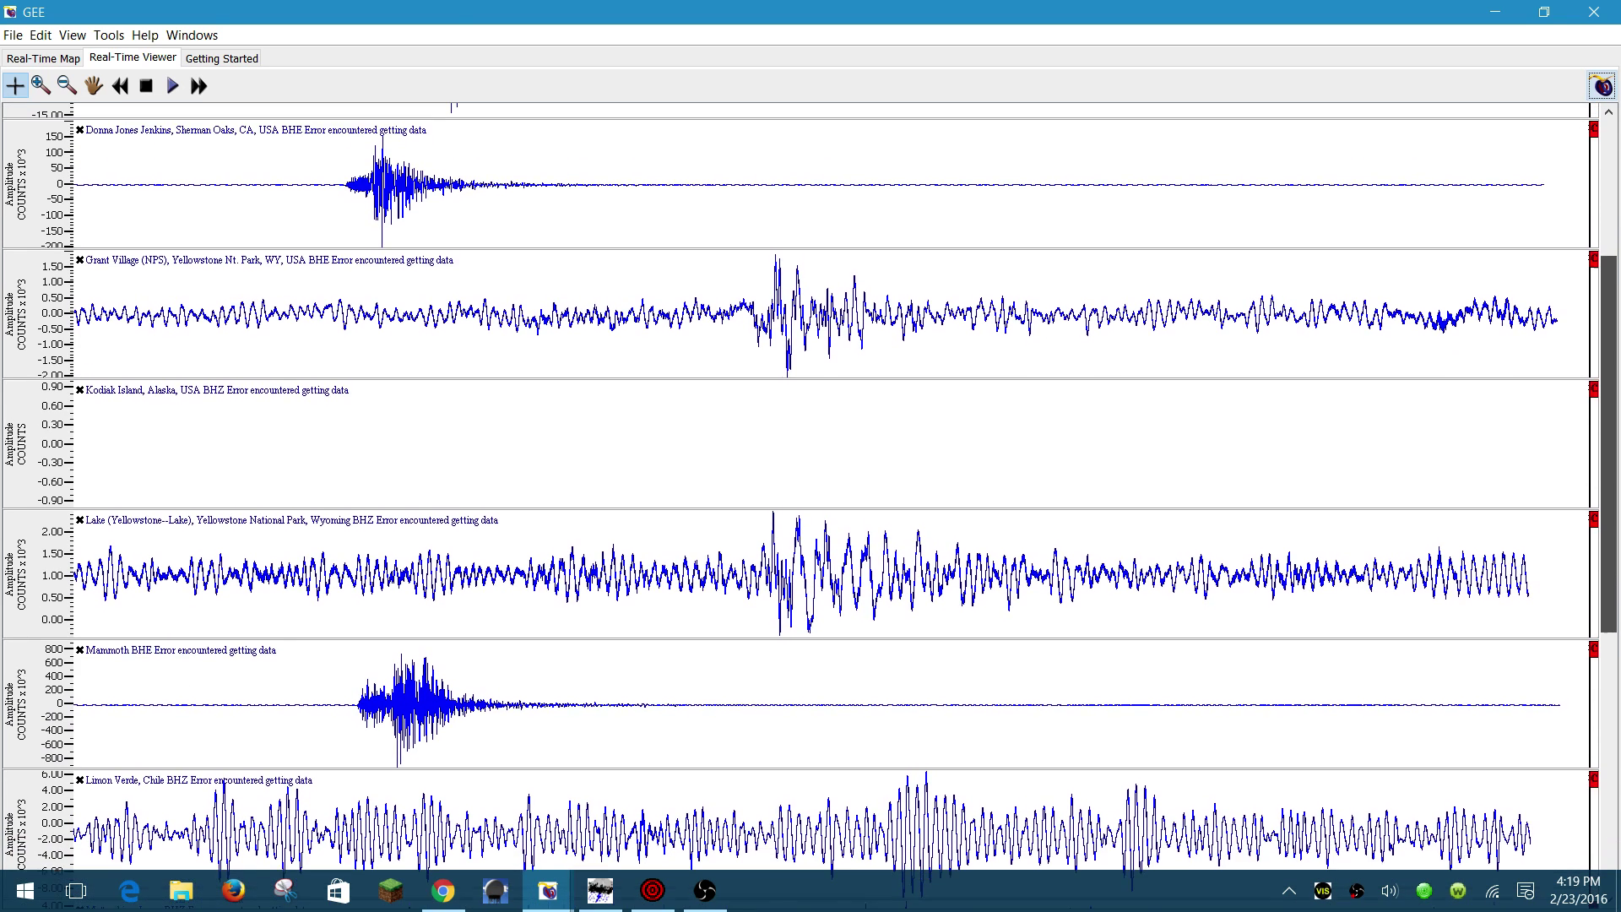
scroll(812, 507, "up", 1)
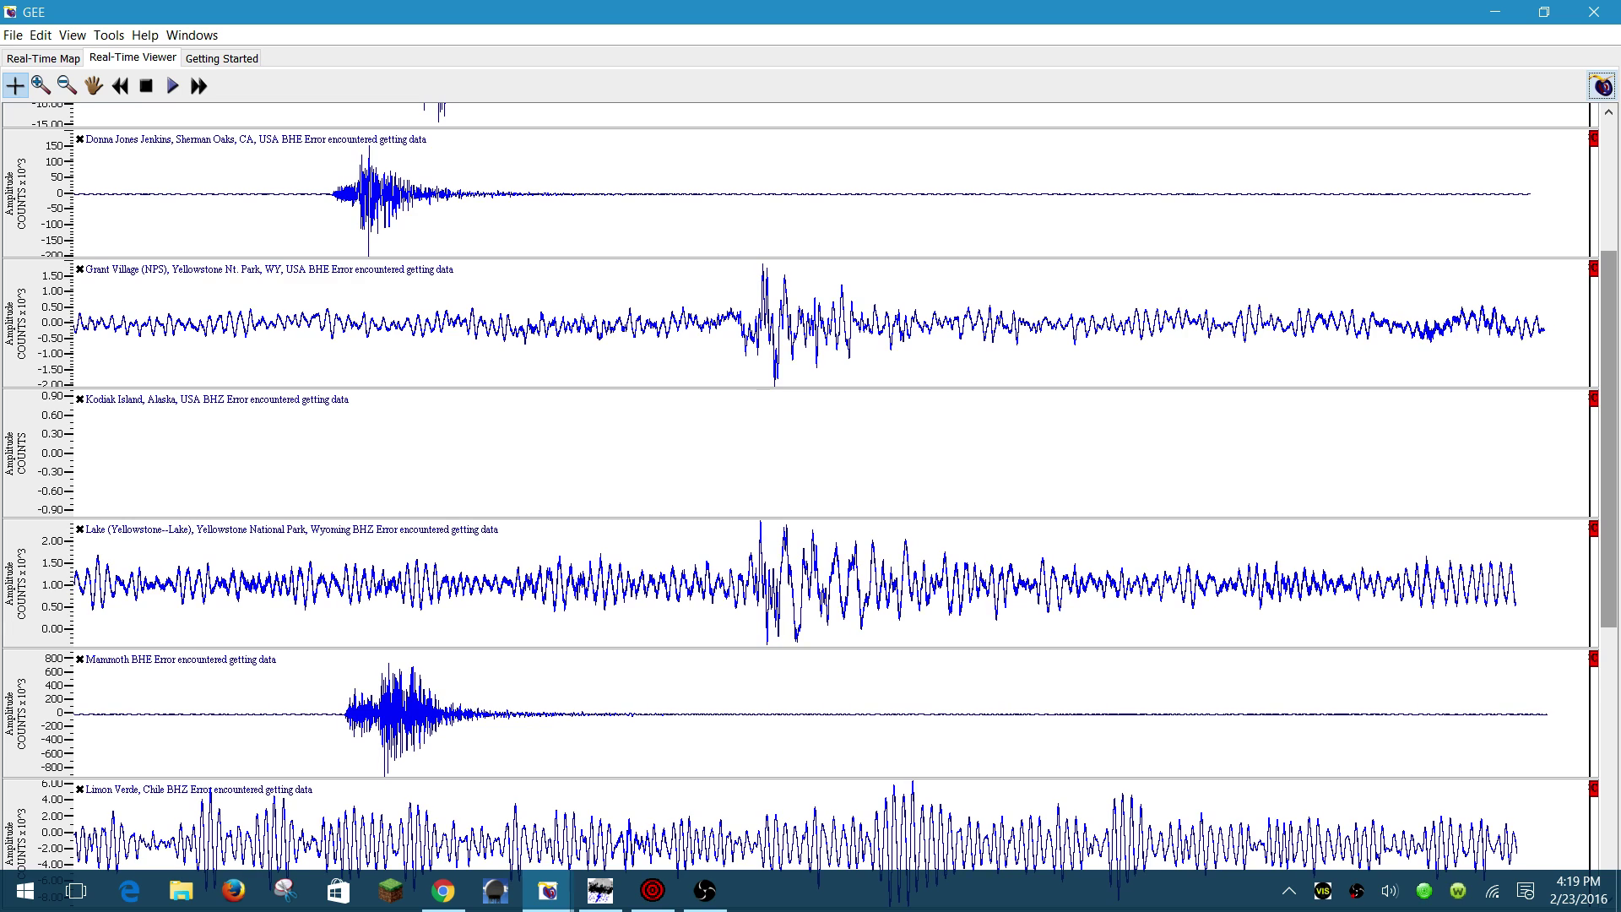
scroll(811, 507, "down", 1)
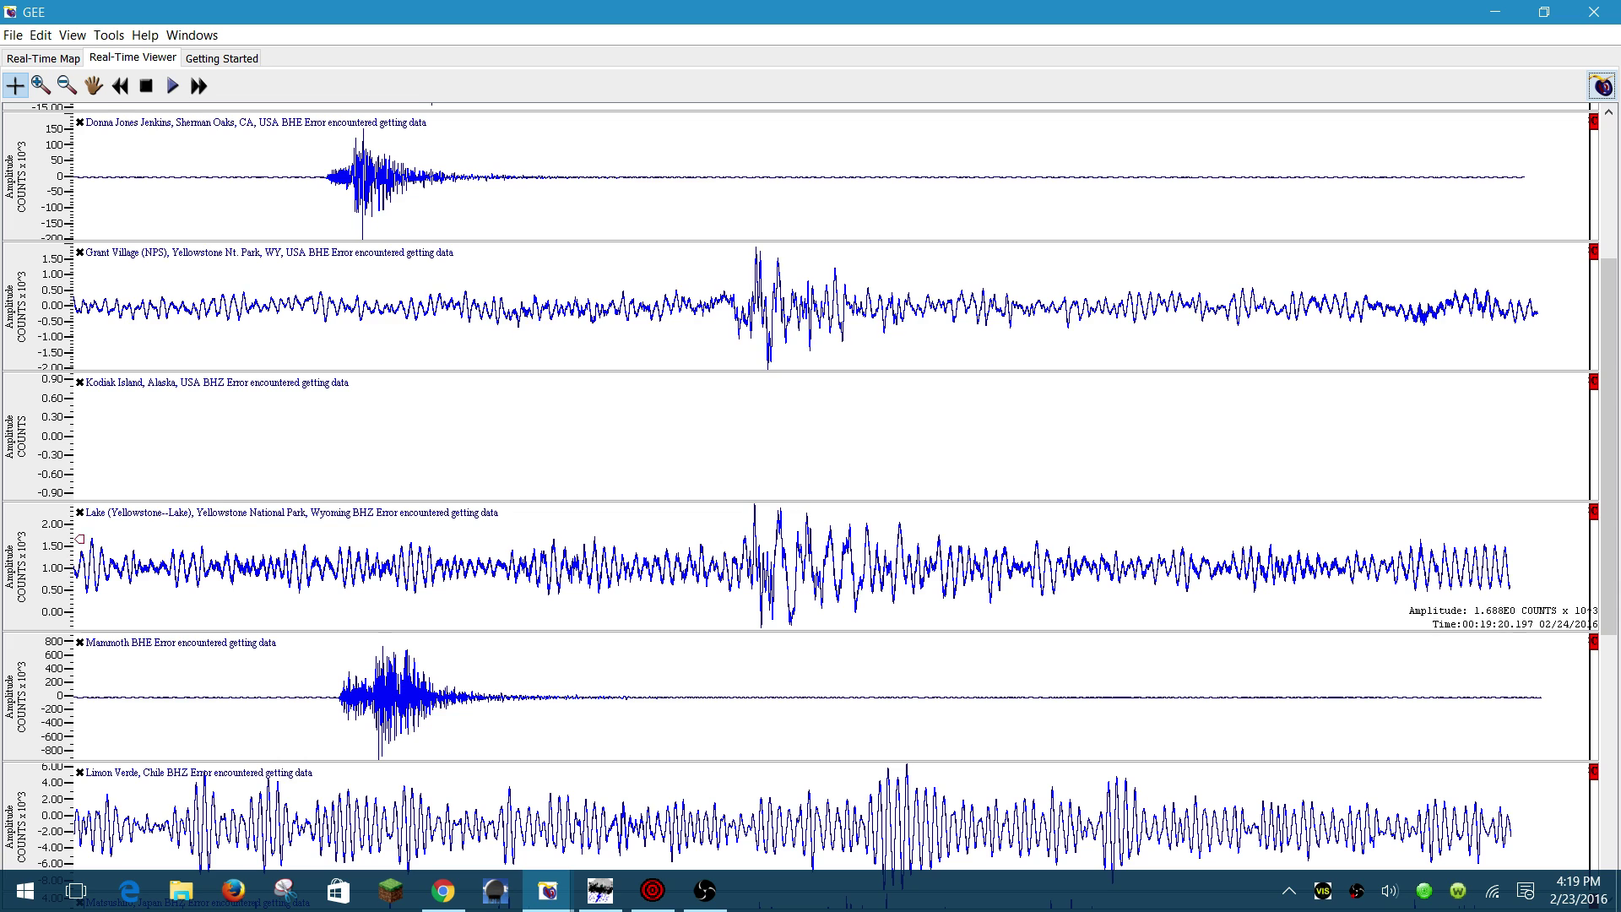
scroll(1608, 456, "down", 3)
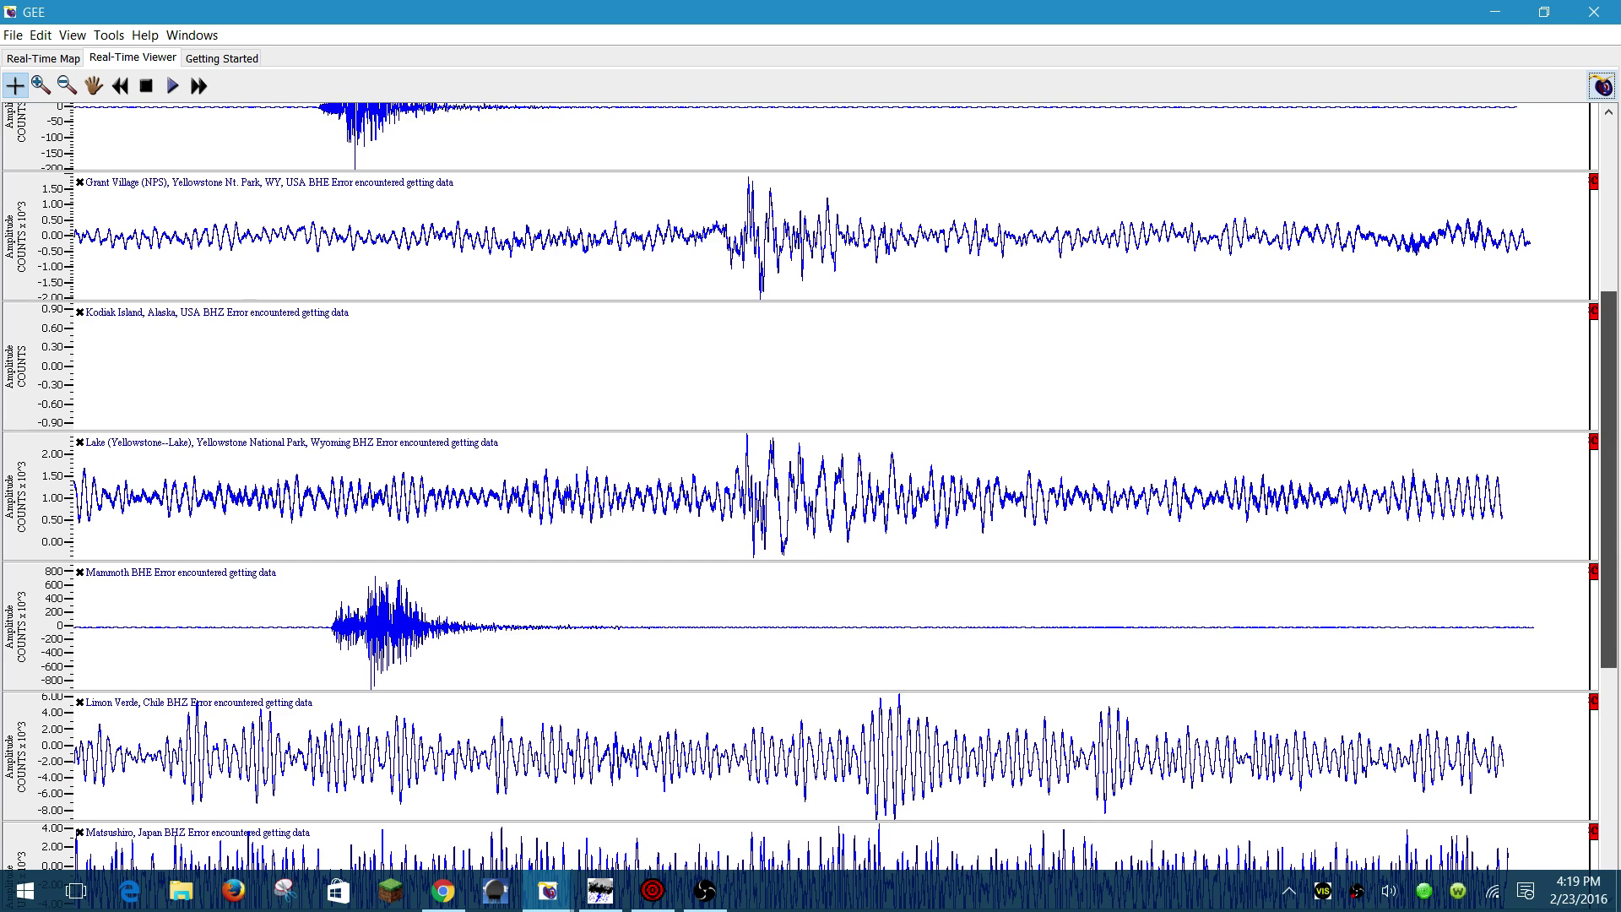
scroll(1610, 456, "up", 3)
scroll(811, 507, "up", 3)
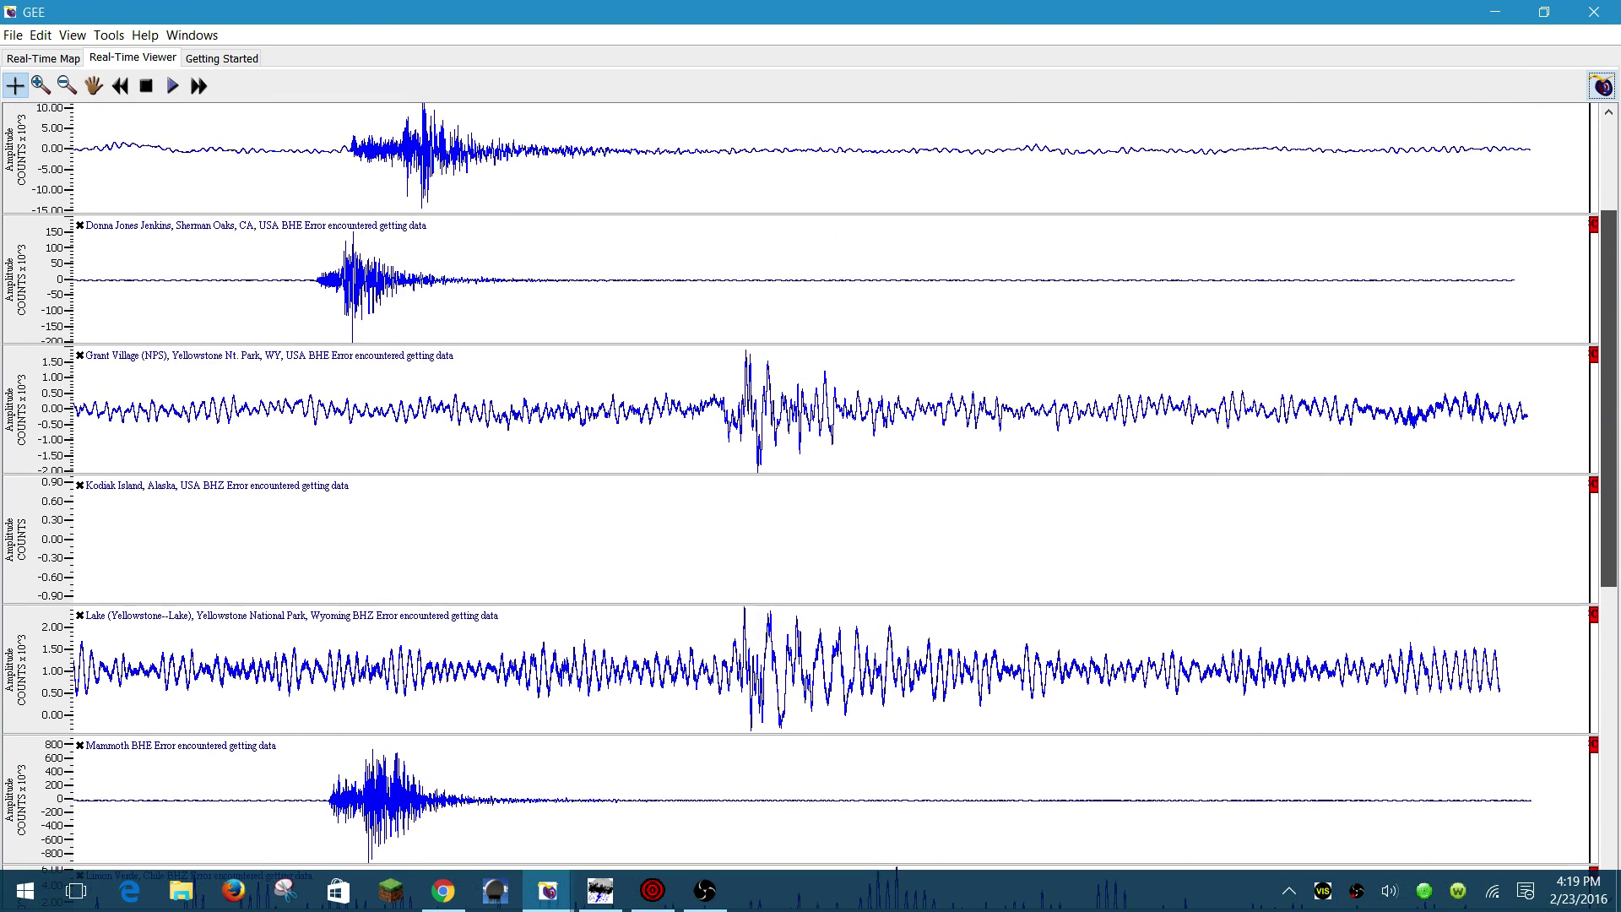
scroll(810, 507, "up", 3)
scroll(811, 507, "up", 2)
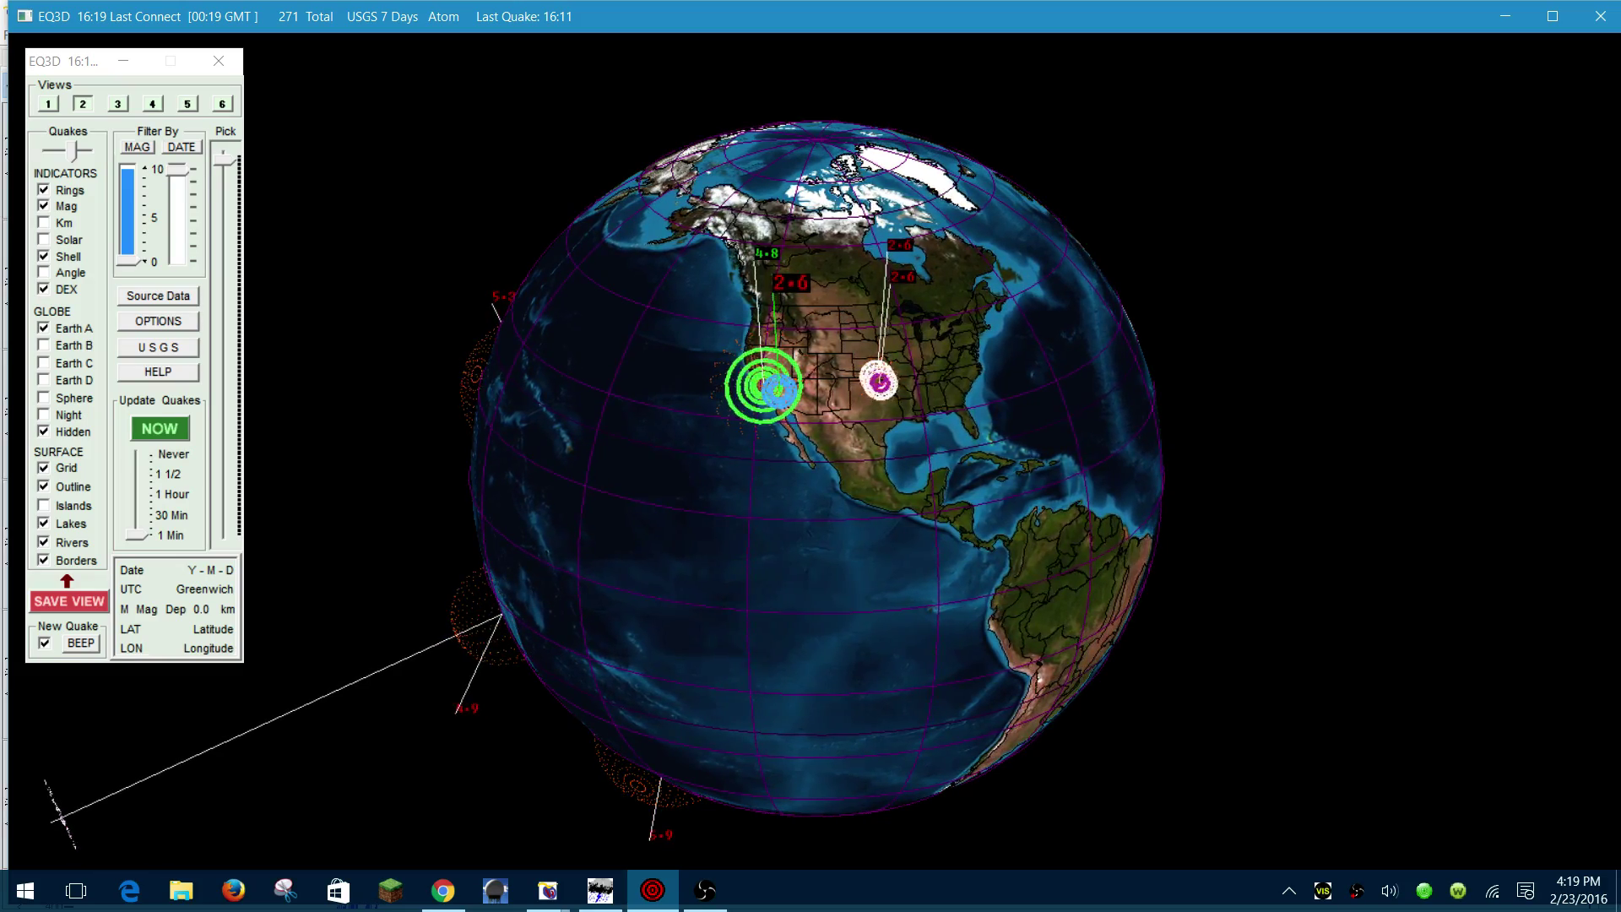
Step: Widen the EQ3D DATE filter to the week's quakes, then narrow it back to recent ones
left_click(177, 234)
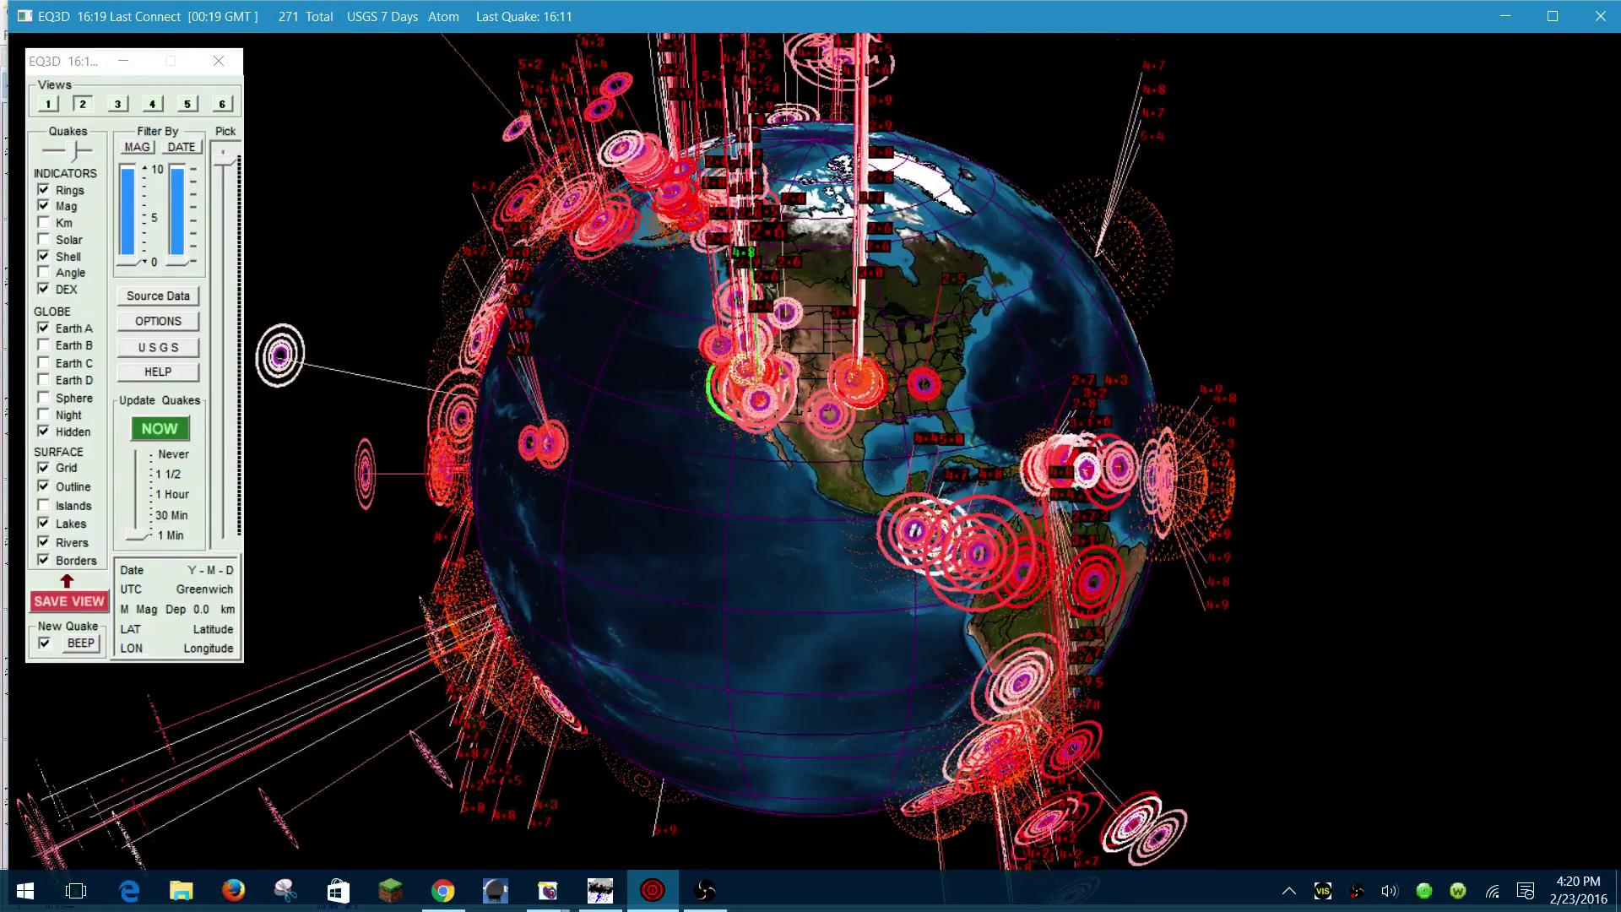
key("Page_Up")
key("Page_Up")
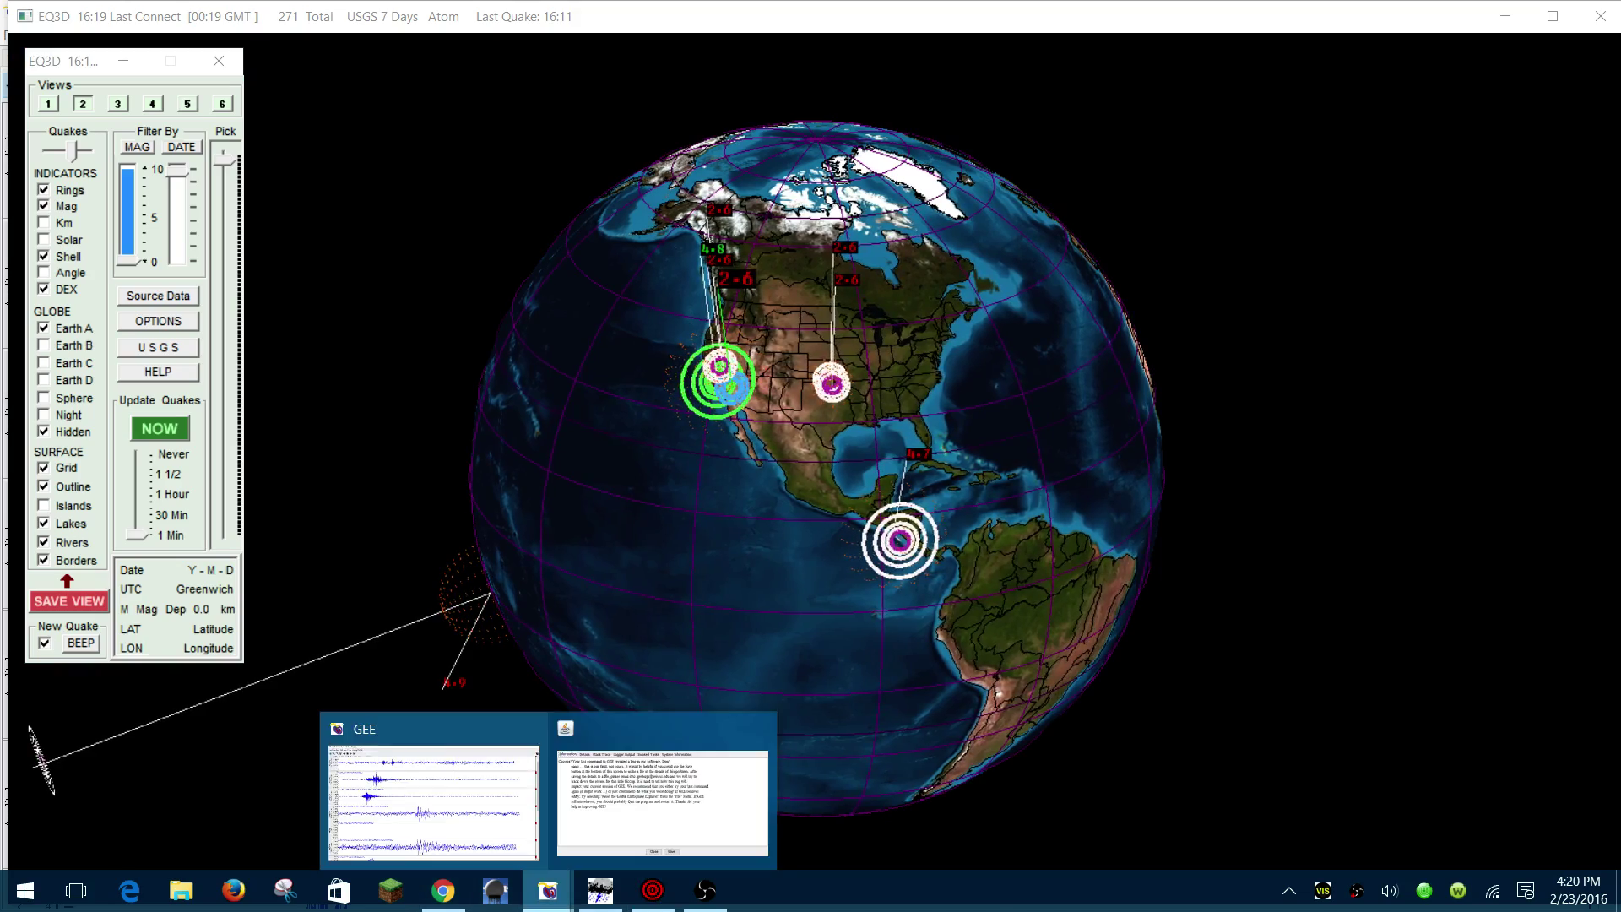
Step: Recheck GEE's seismograms, then return Chrome to the Recent Earthquakes index map
left_click(435, 785)
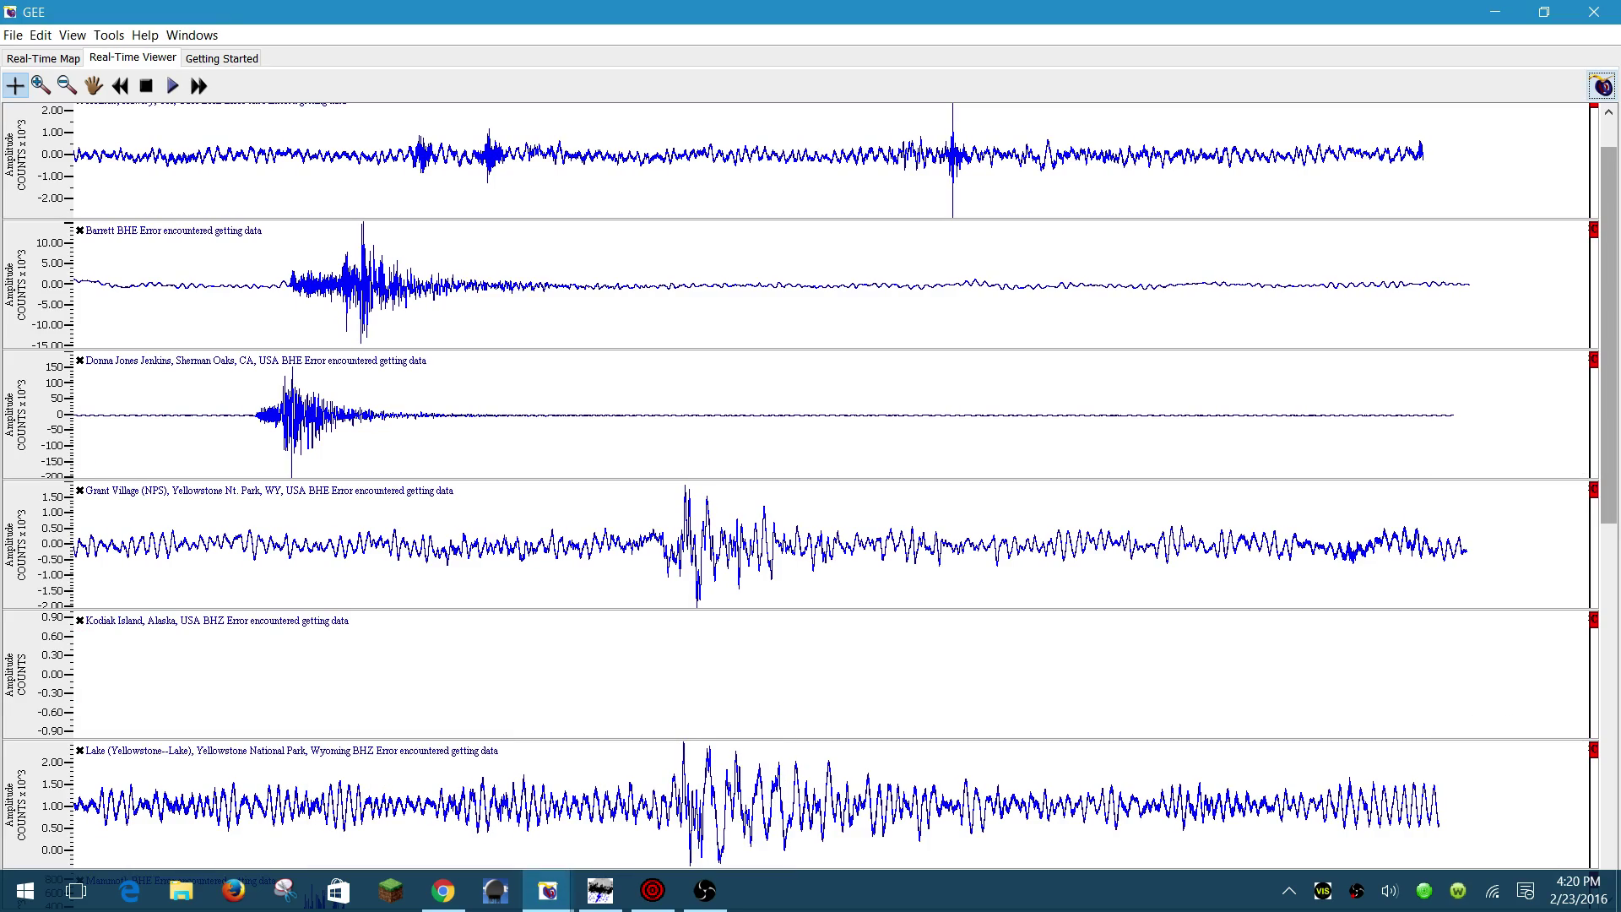
scroll(811, 507, "down", 3)
scroll(811, 506, "down", 2)
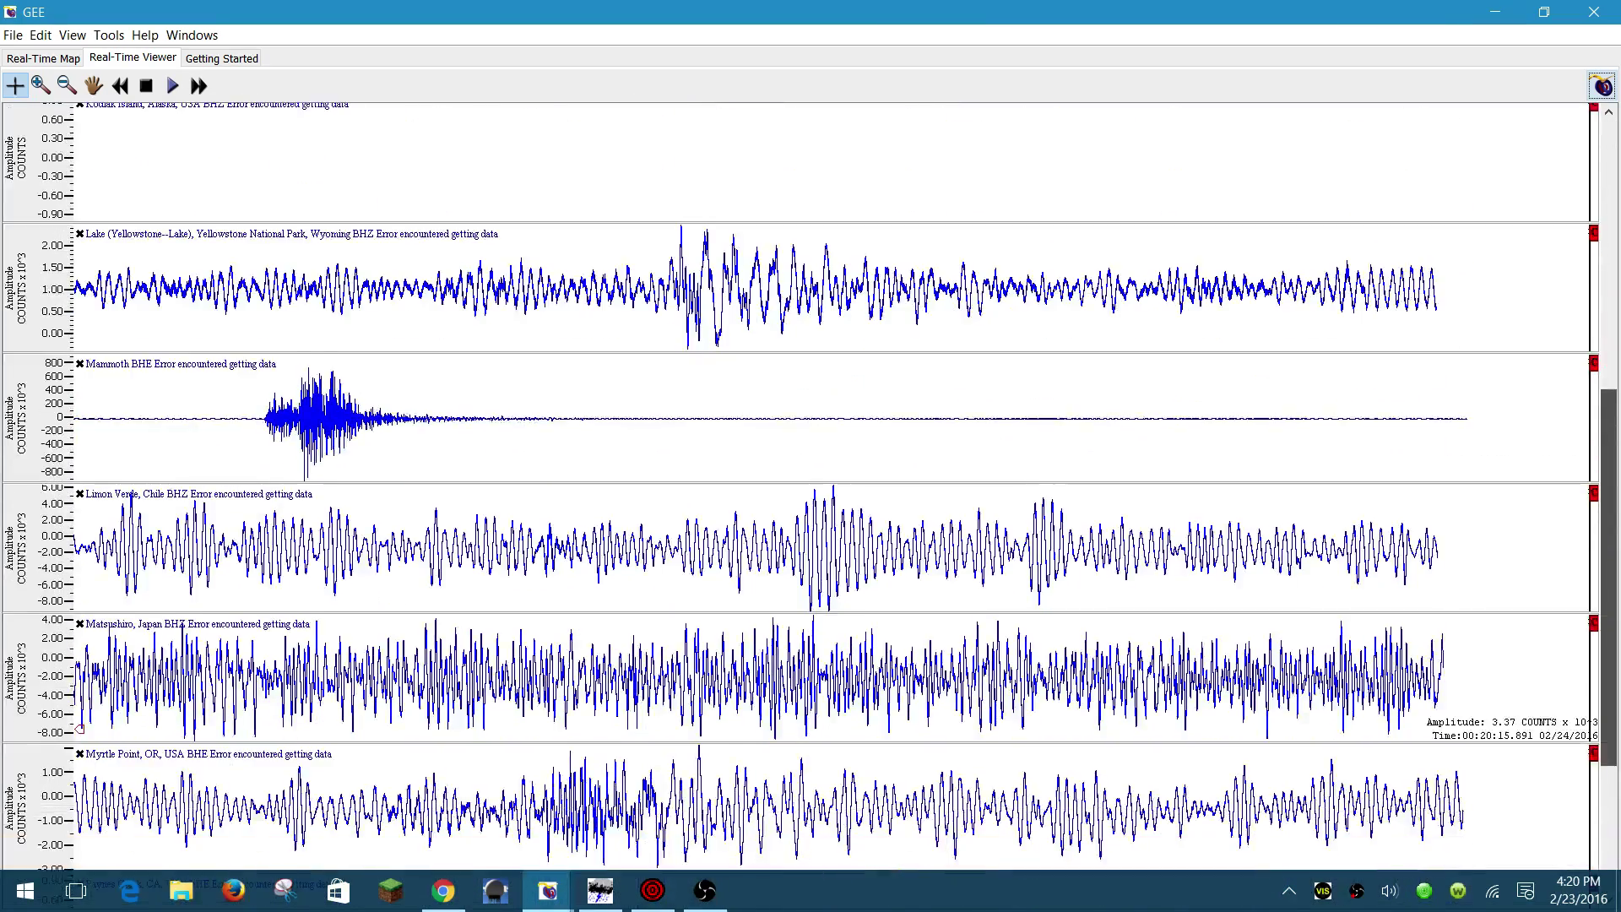
scroll(811, 507, "up", 2)
scroll(810, 506, "down", 1)
scroll(811, 507, "down", 2)
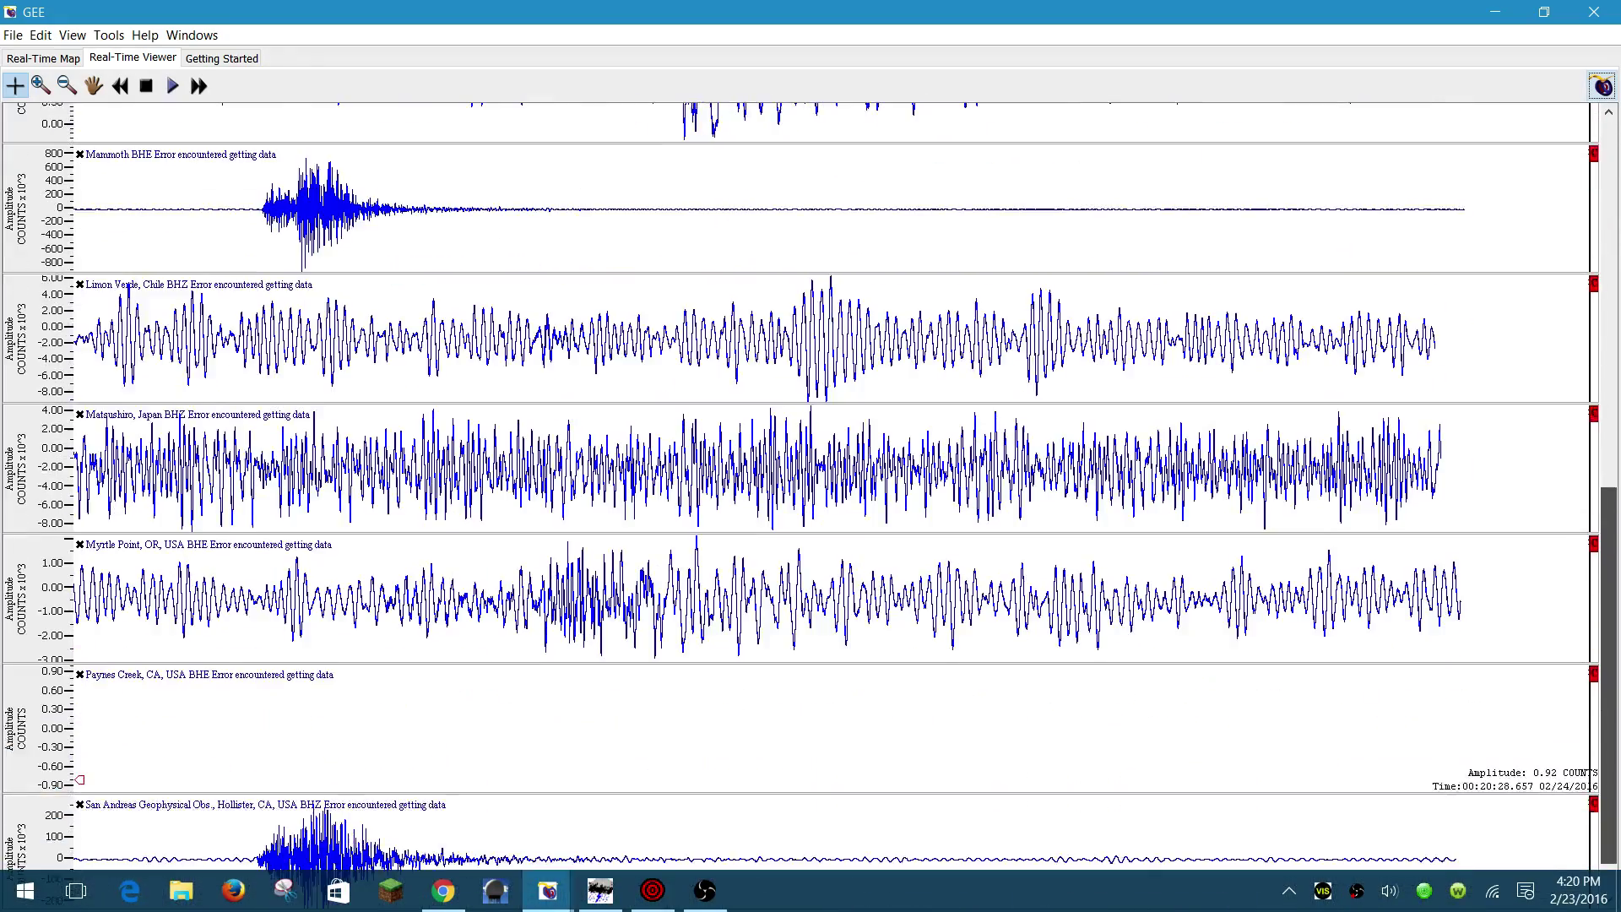
scroll(810, 506, "up", 3)
scroll(811, 506, "up", 2)
scroll(811, 506, "up", 1)
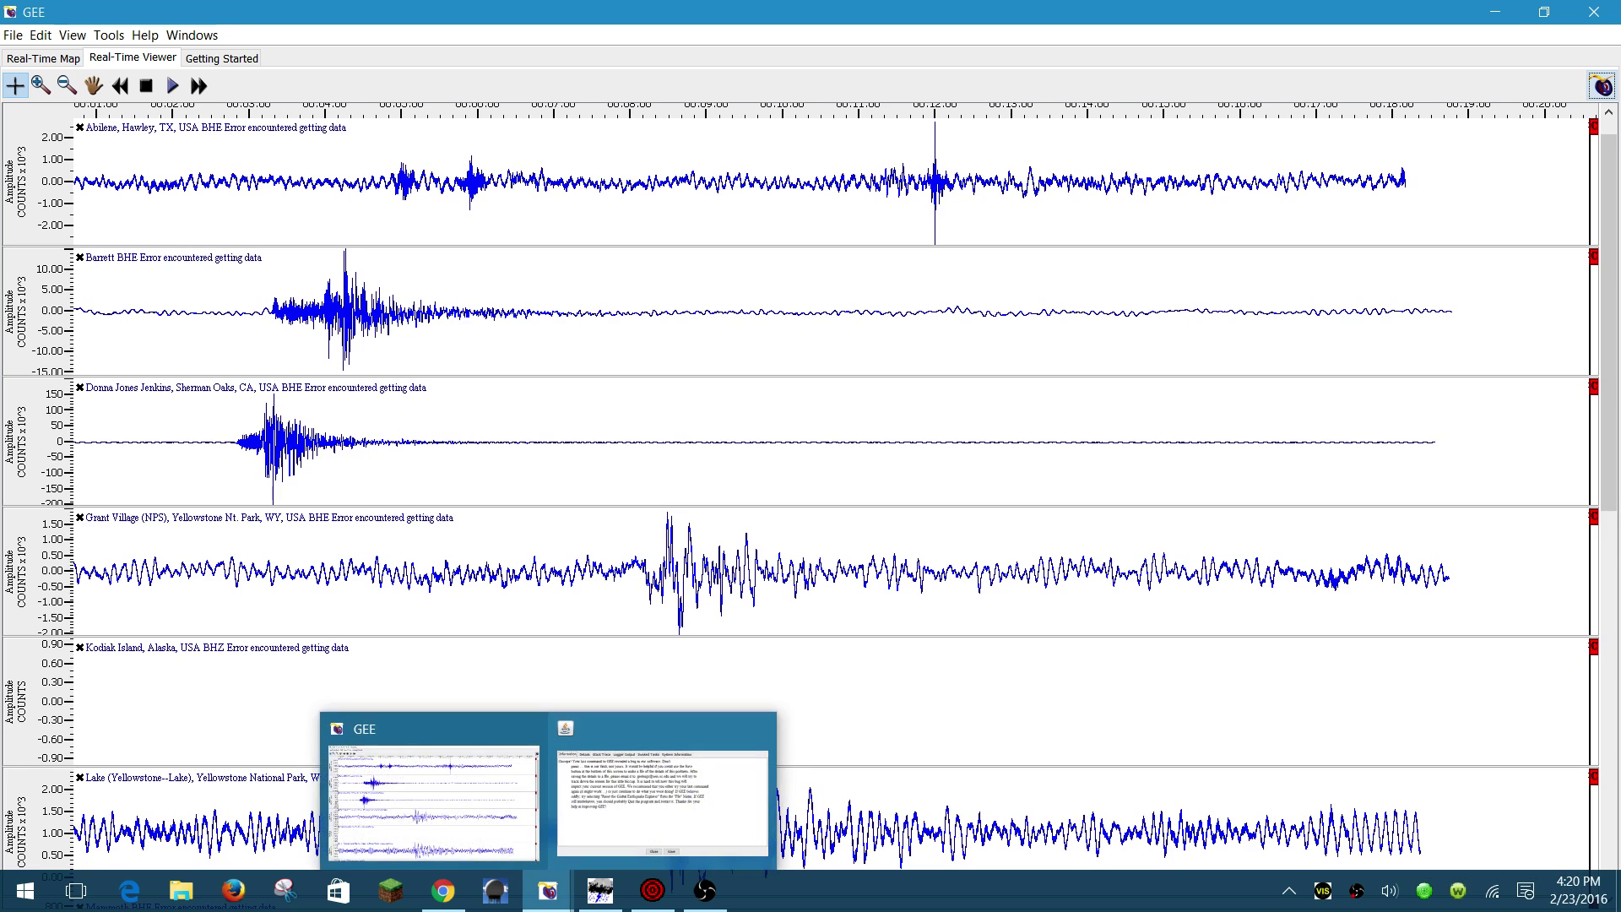
mouse_move(547, 891)
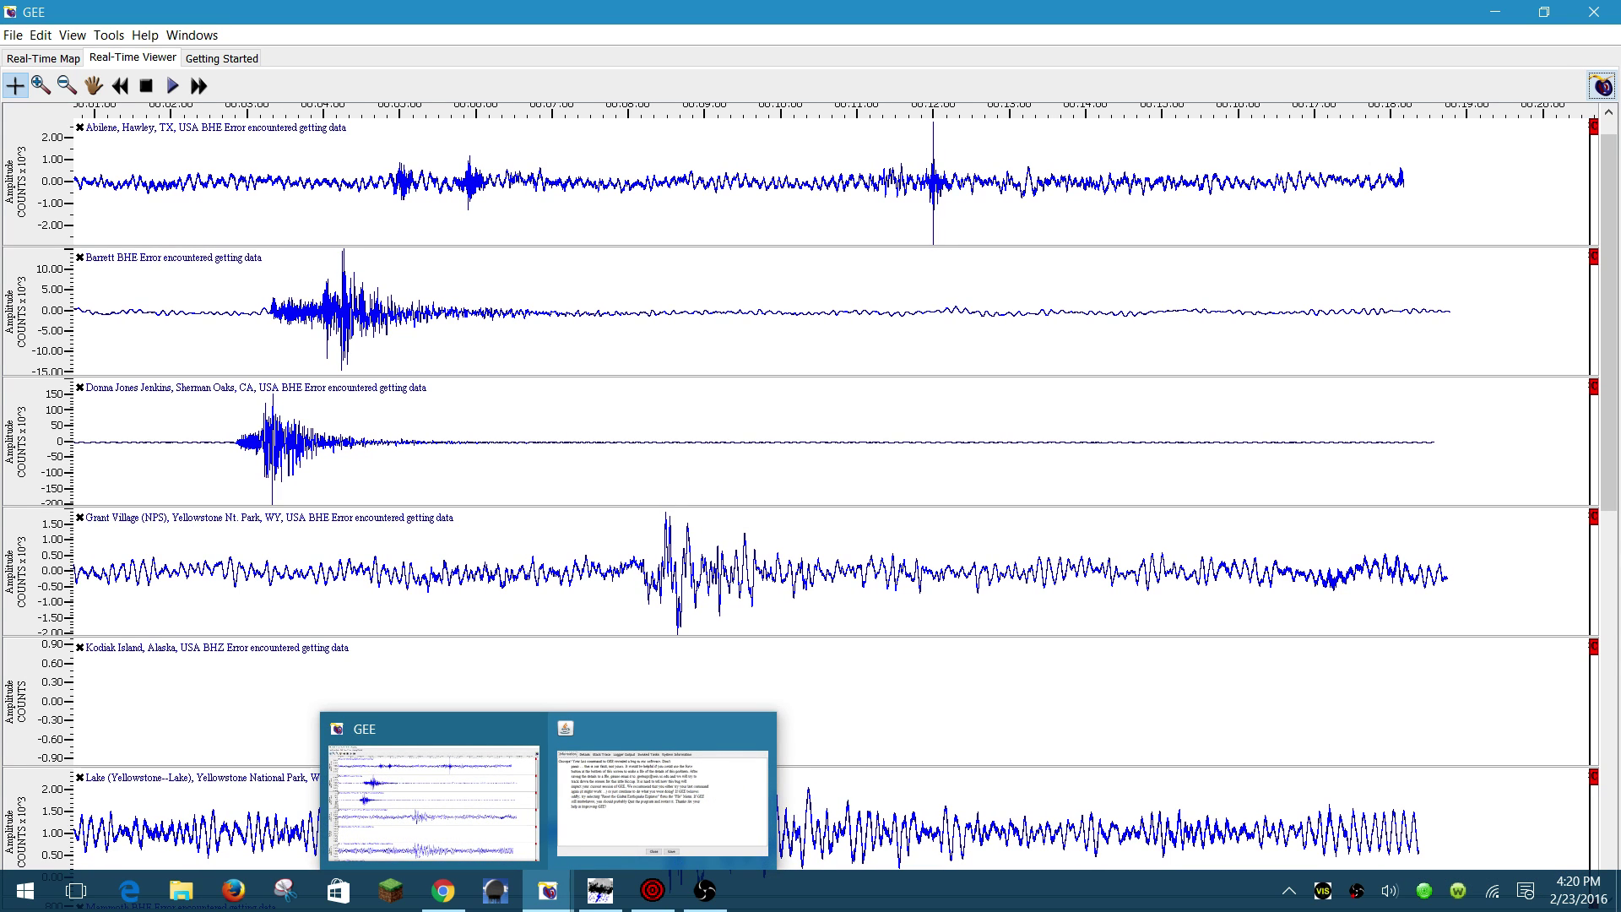
left_click(442, 890)
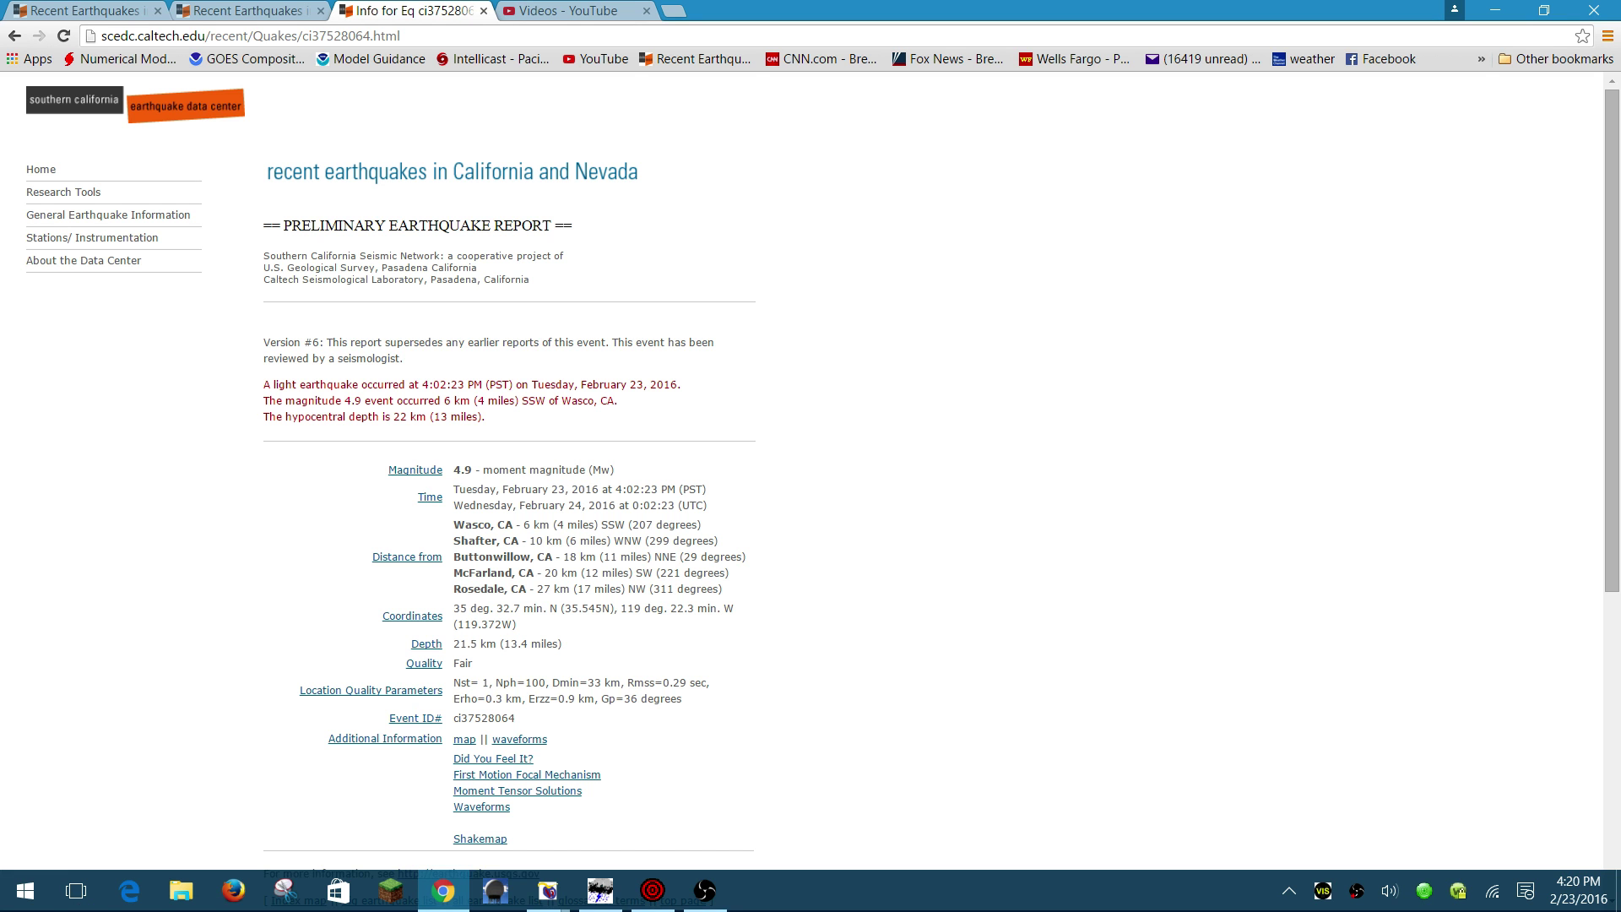
left_click(696, 60)
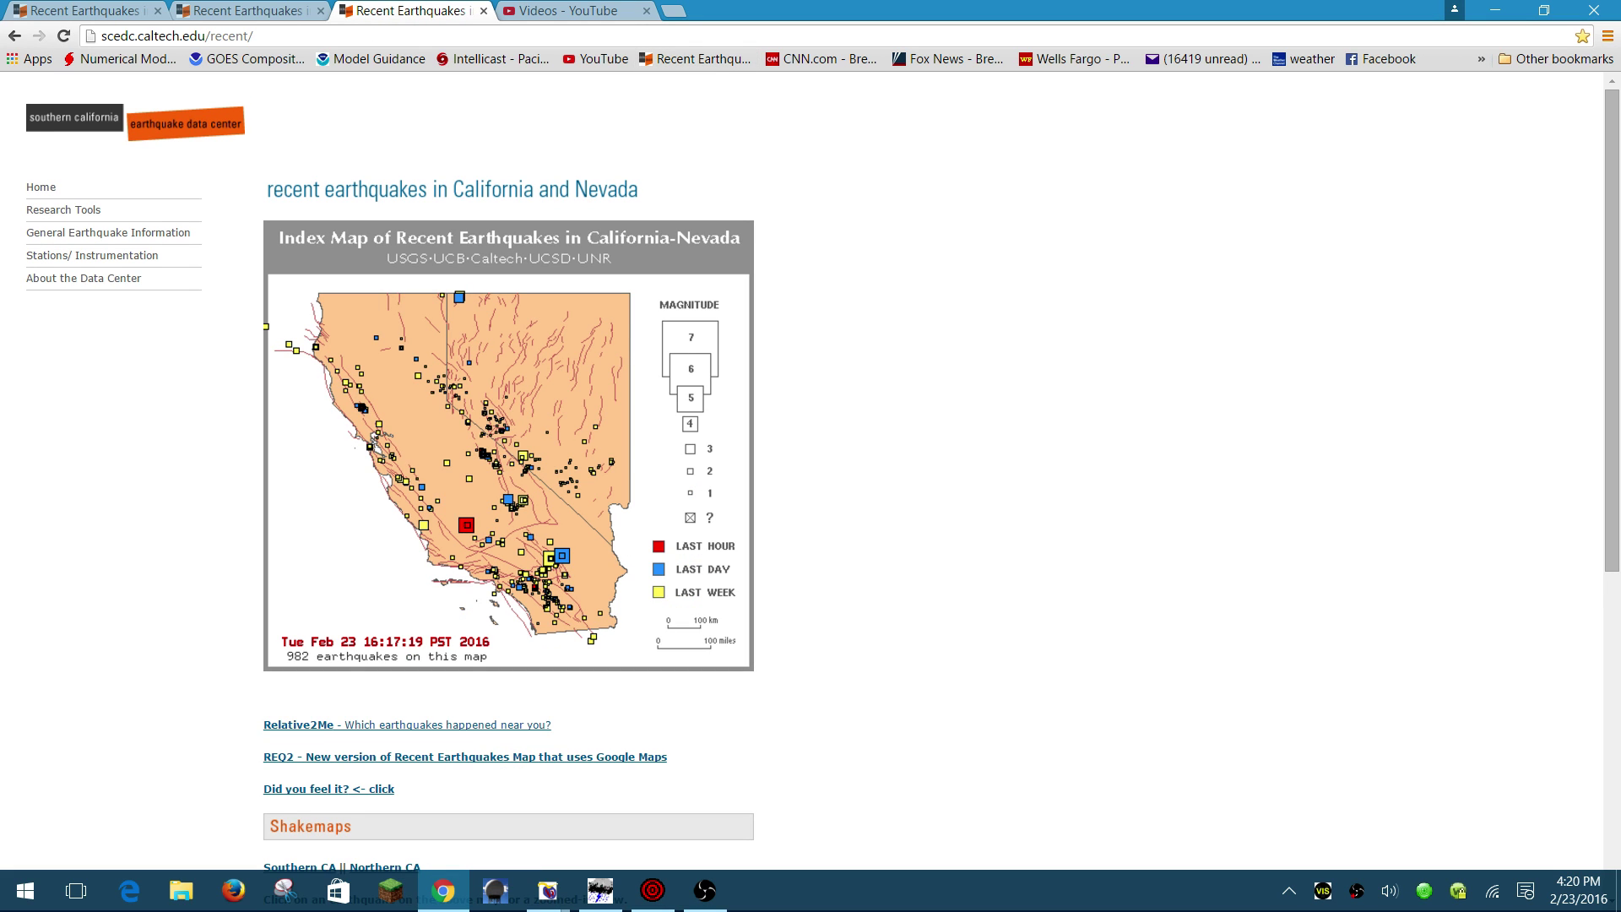